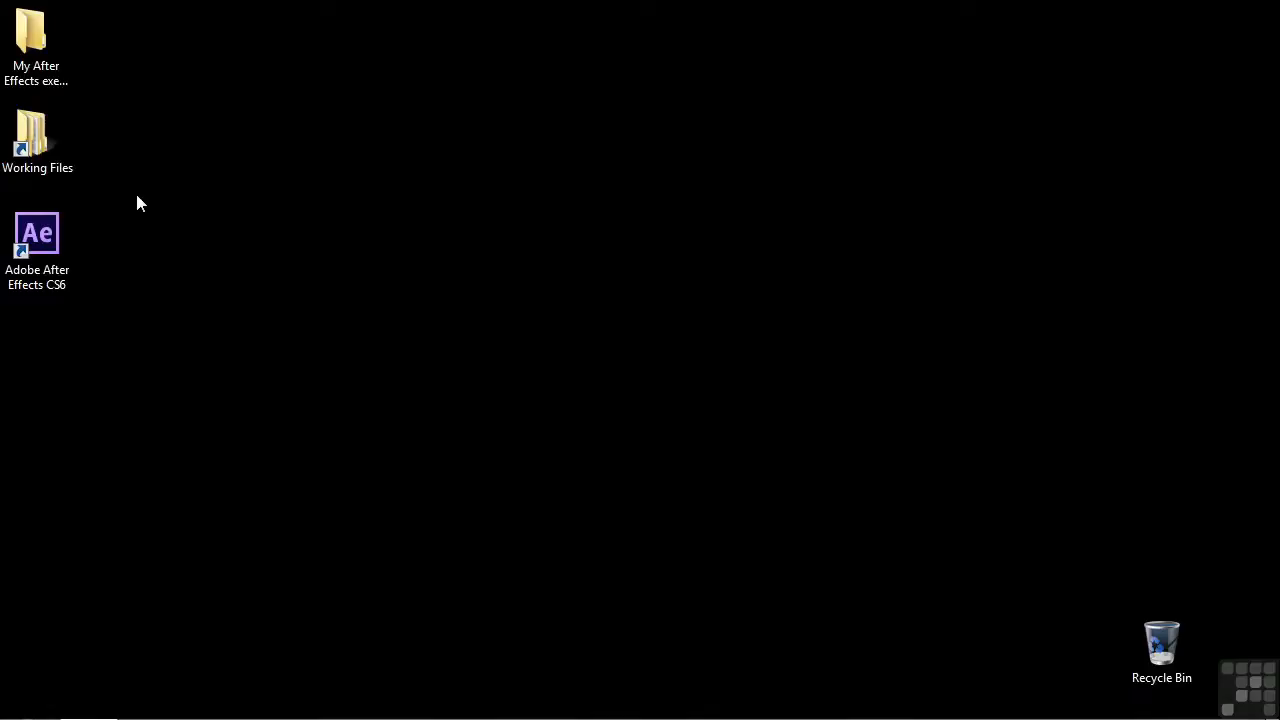
Step: Launch After Effects and create a new 10-second composition named Comp 1 with the HDTV 1080 29.97 preset
double_click(62, 232)
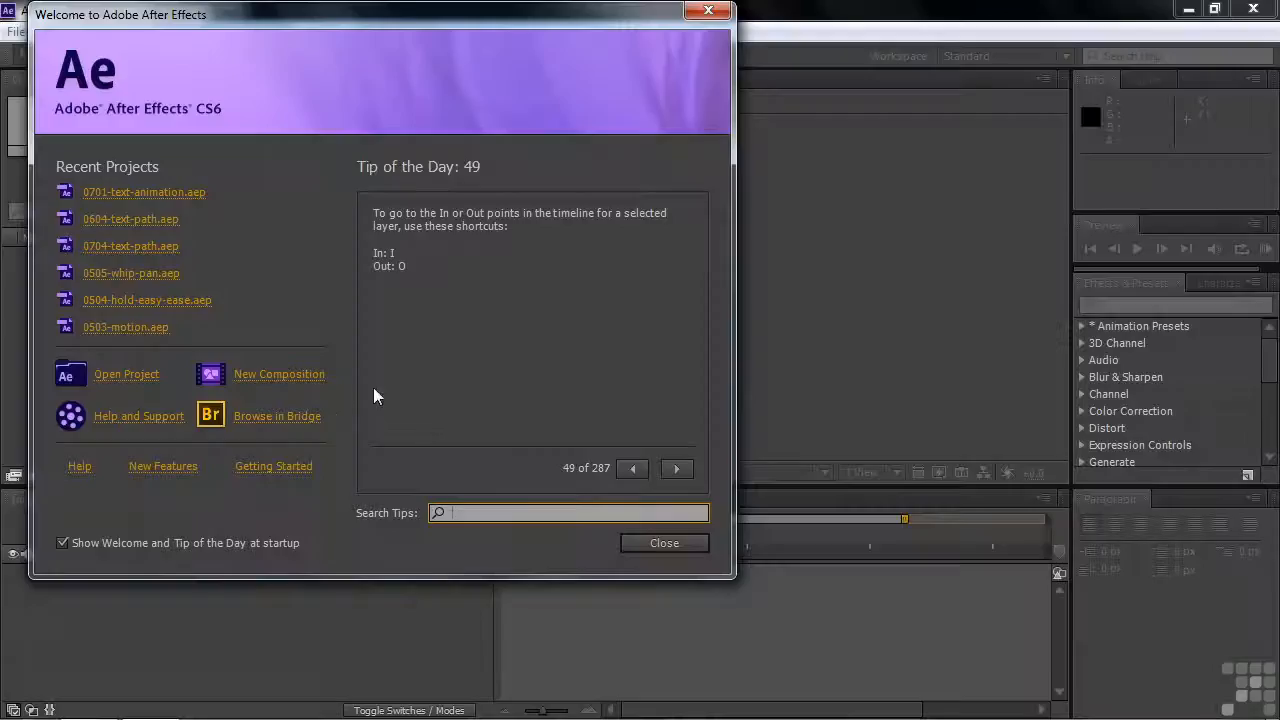
click(280, 374)
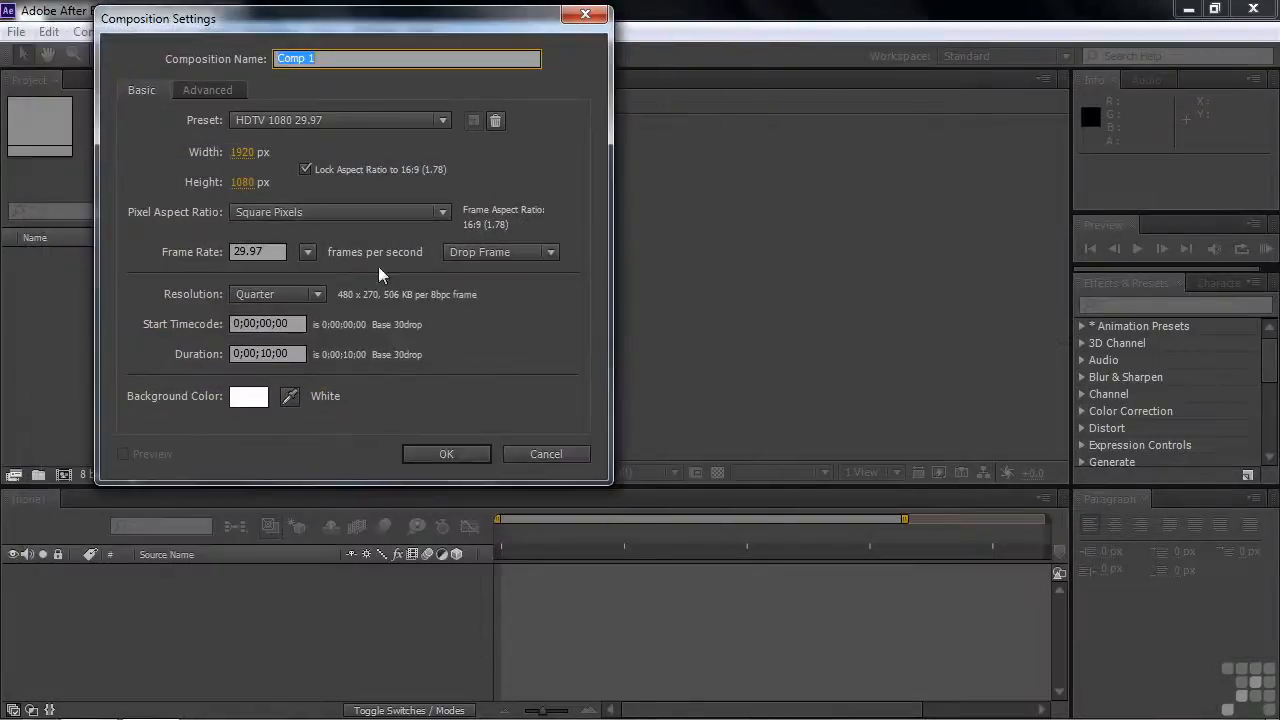
click(432, 452)
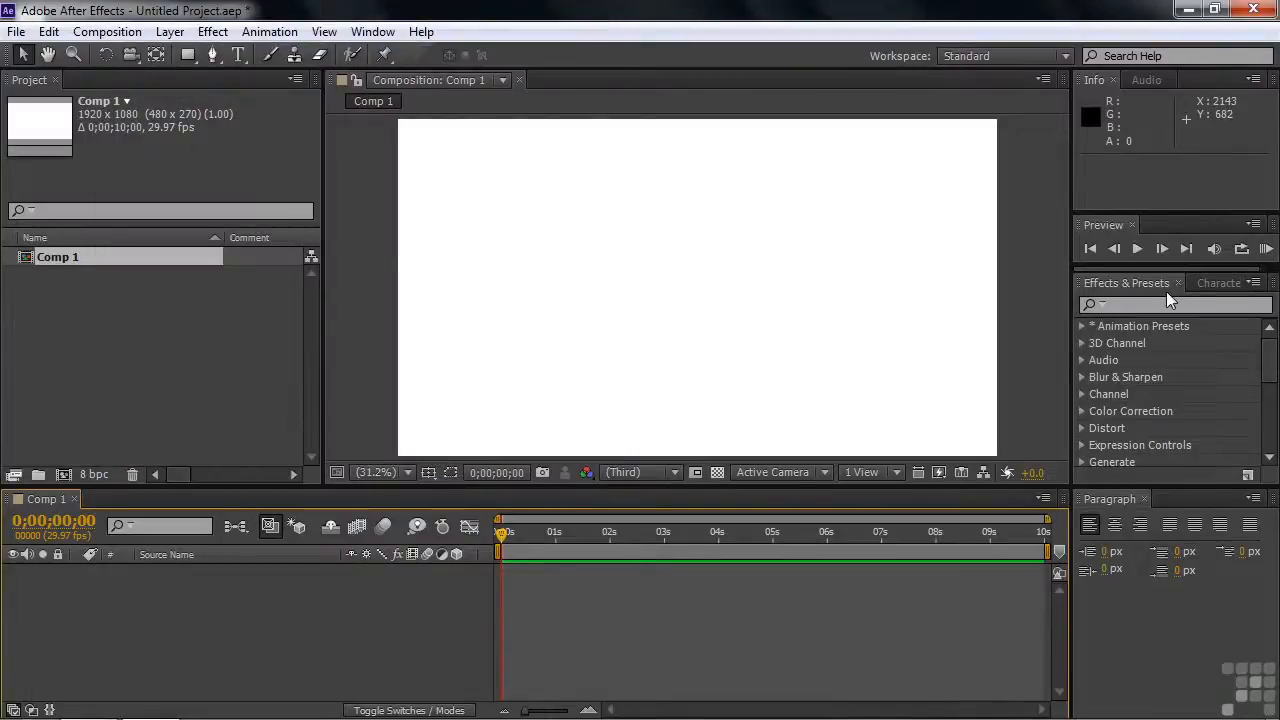
Step: Add a text layer reading "Animating text" in the upper part of the frame using the current Blackoak Std character settings
click(1228, 284)
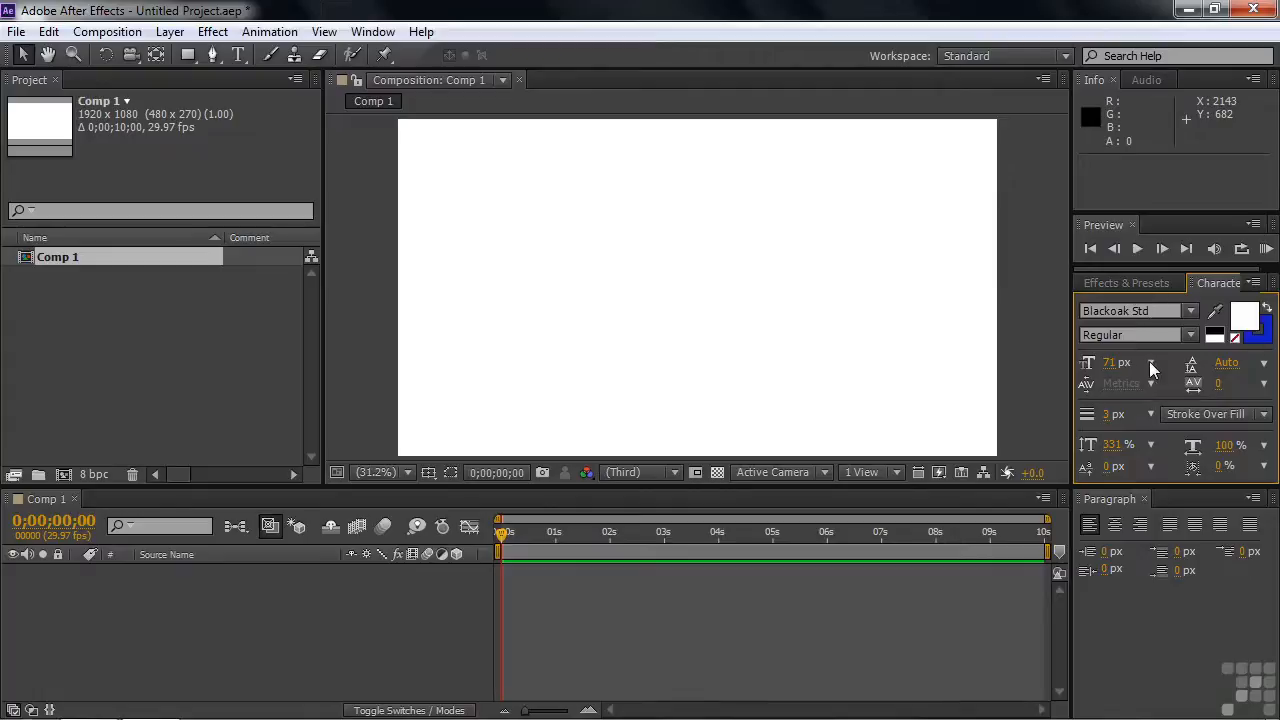
click(239, 57)
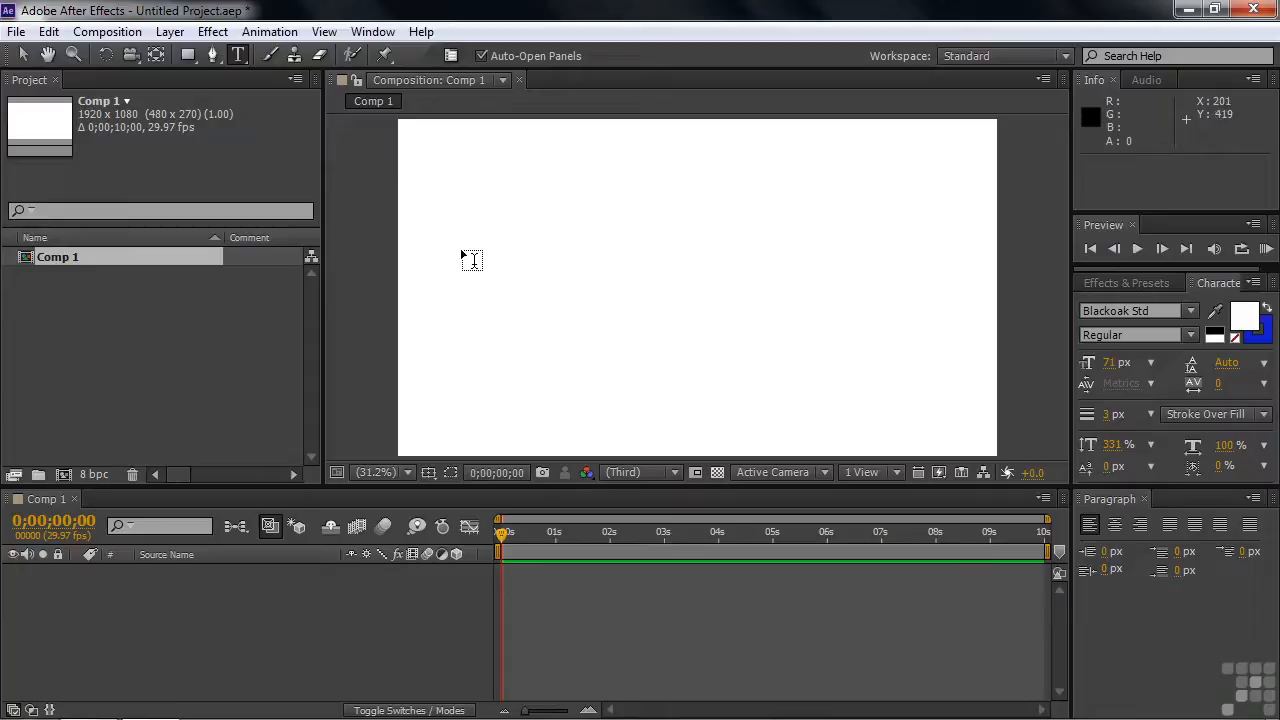
click(457, 245)
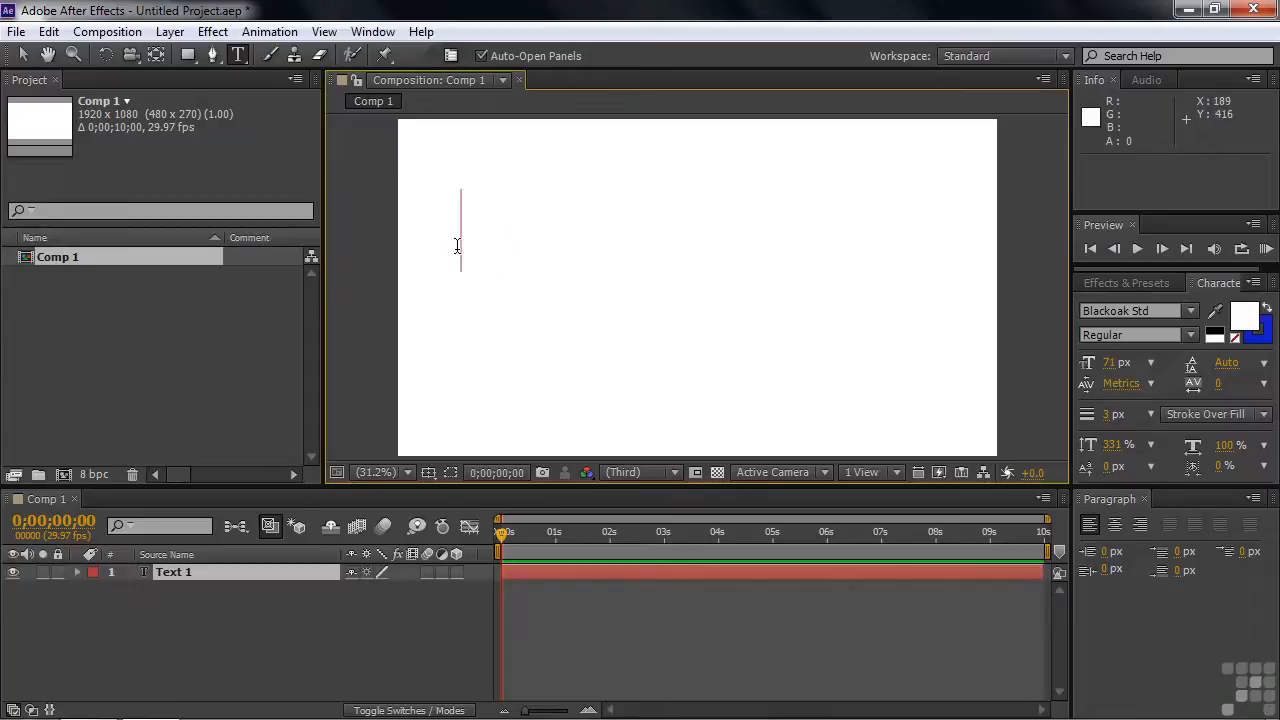
text(Animating text)
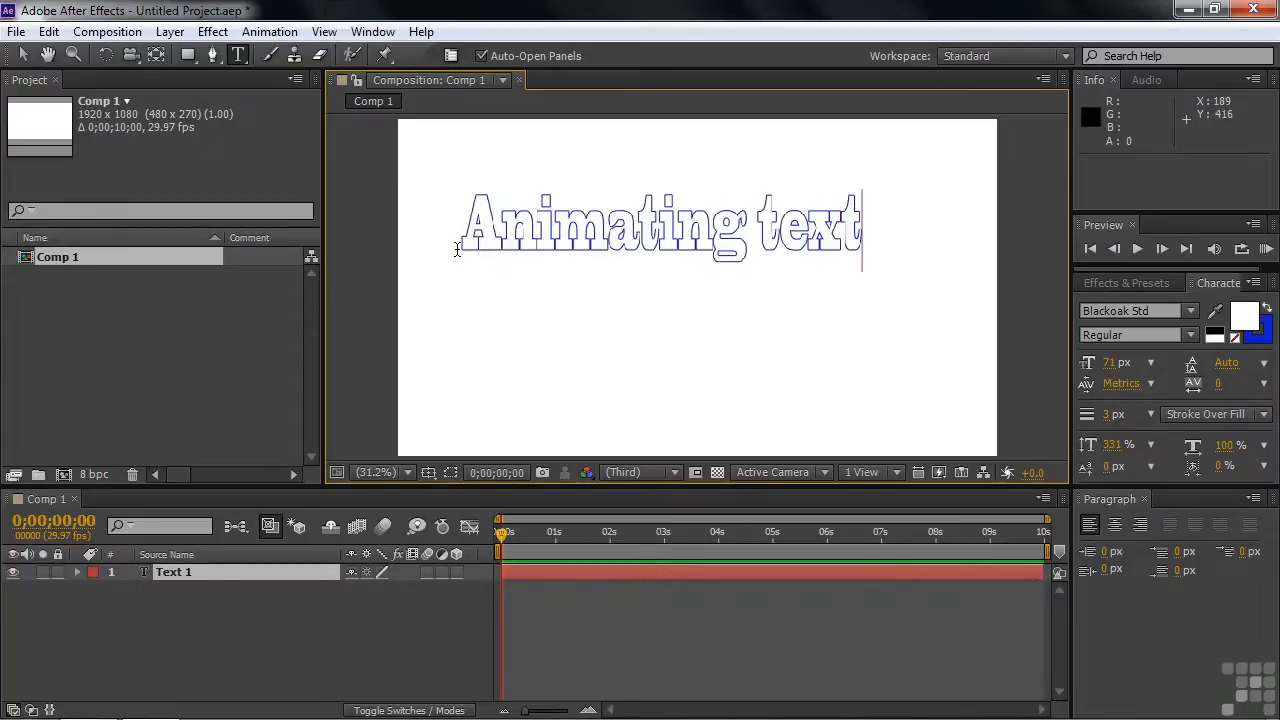
Step: Move the text down and slightly right in the frame, and scale it to about 104% by 143%
click(172, 579)
drag(650, 242, 674, 298)
drag(888, 250, 903, 223)
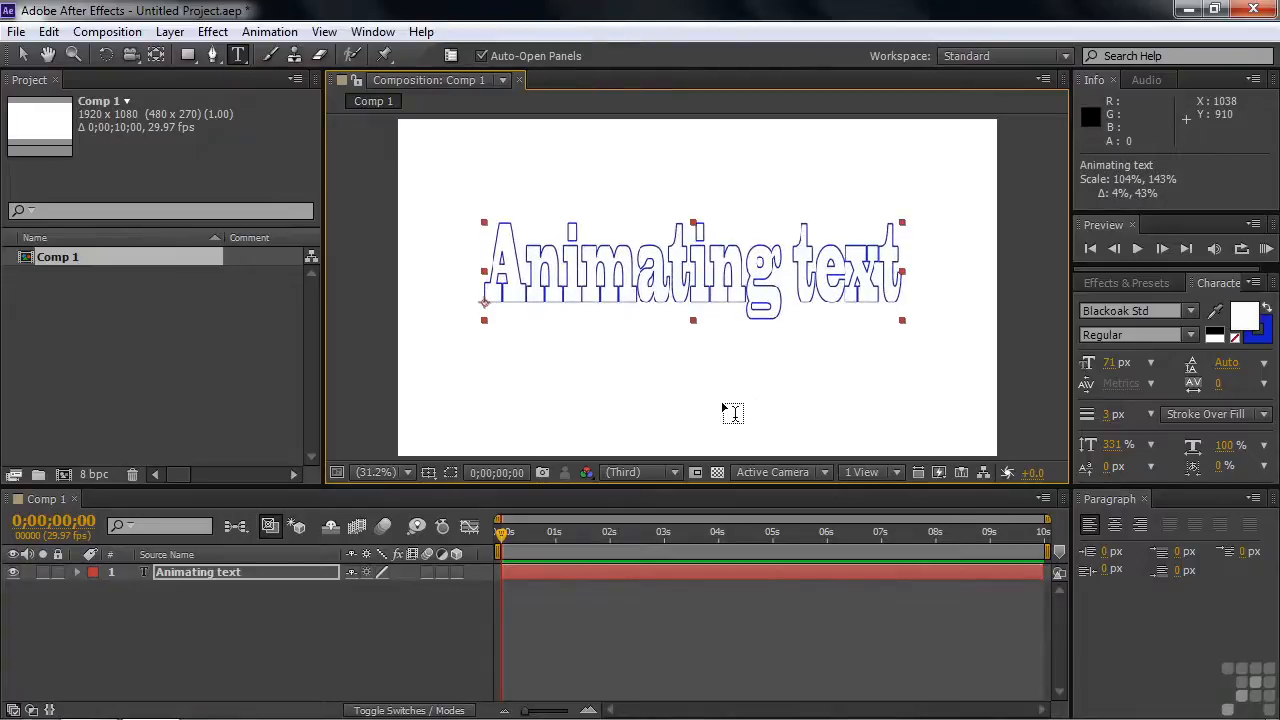
Step: Select the Animating text layer and browse the animation presets in Adobe Bridge
click(243, 574)
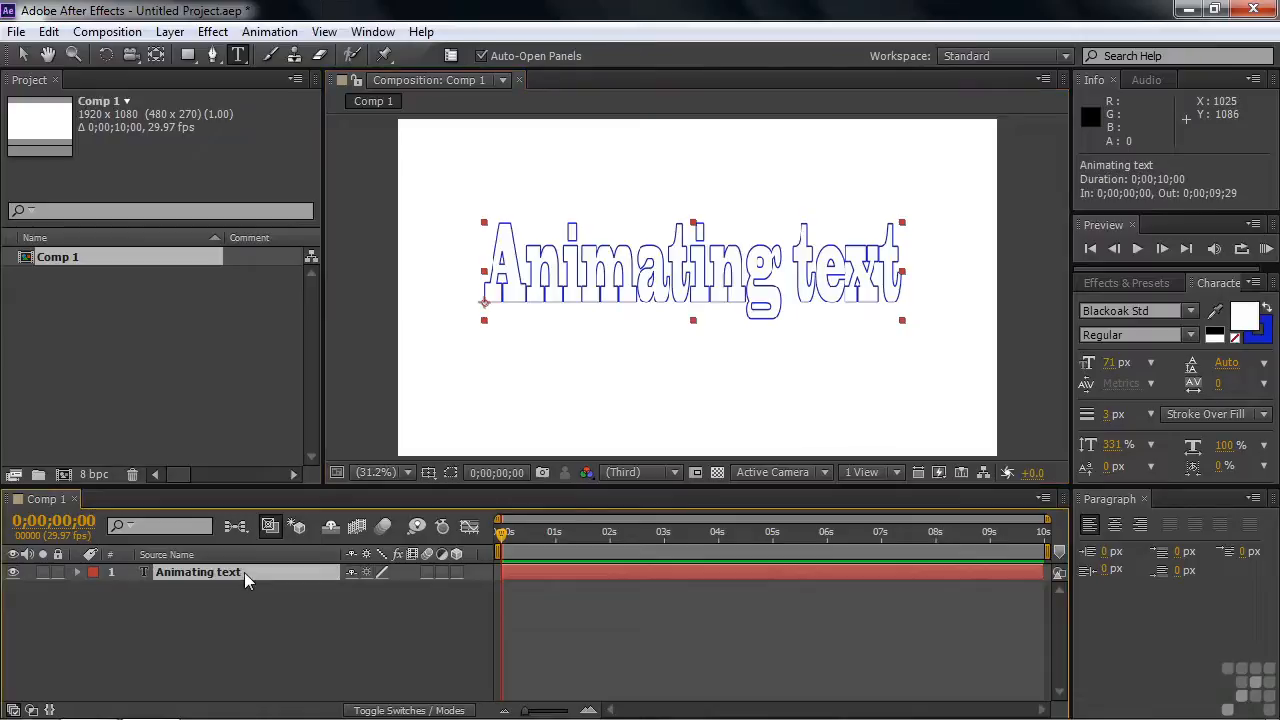
click(1120, 283)
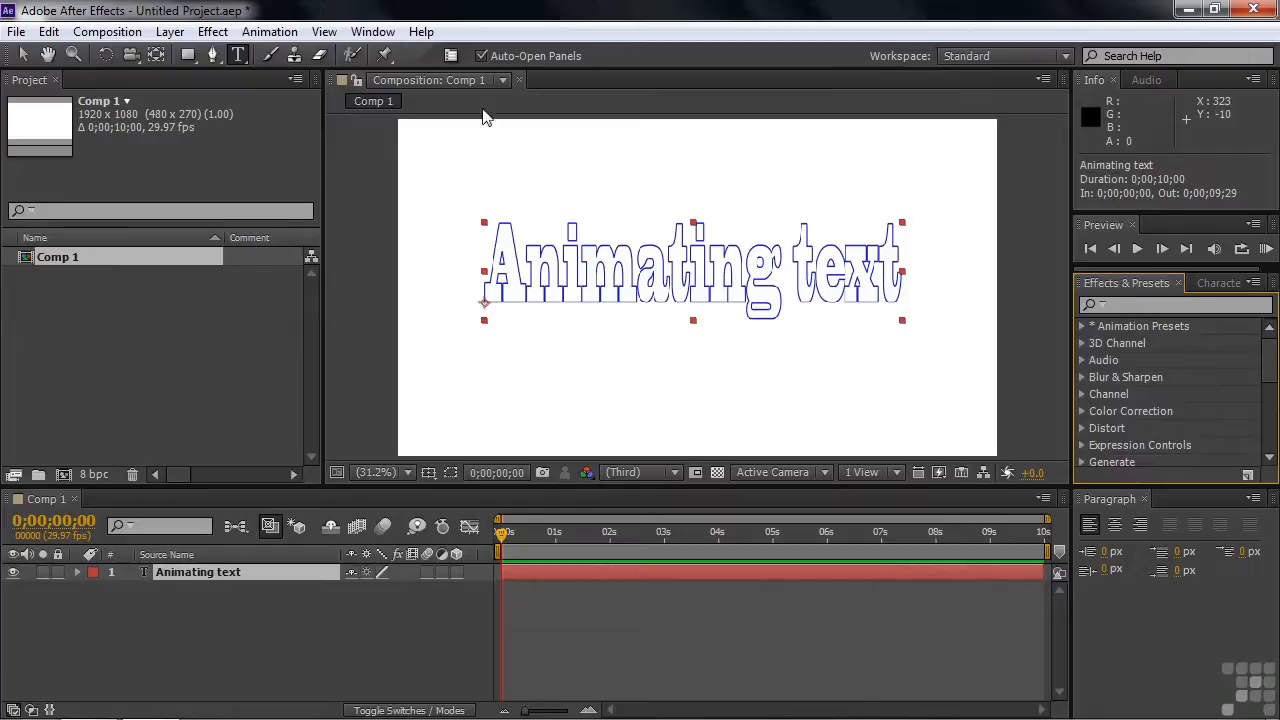
click(375, 32)
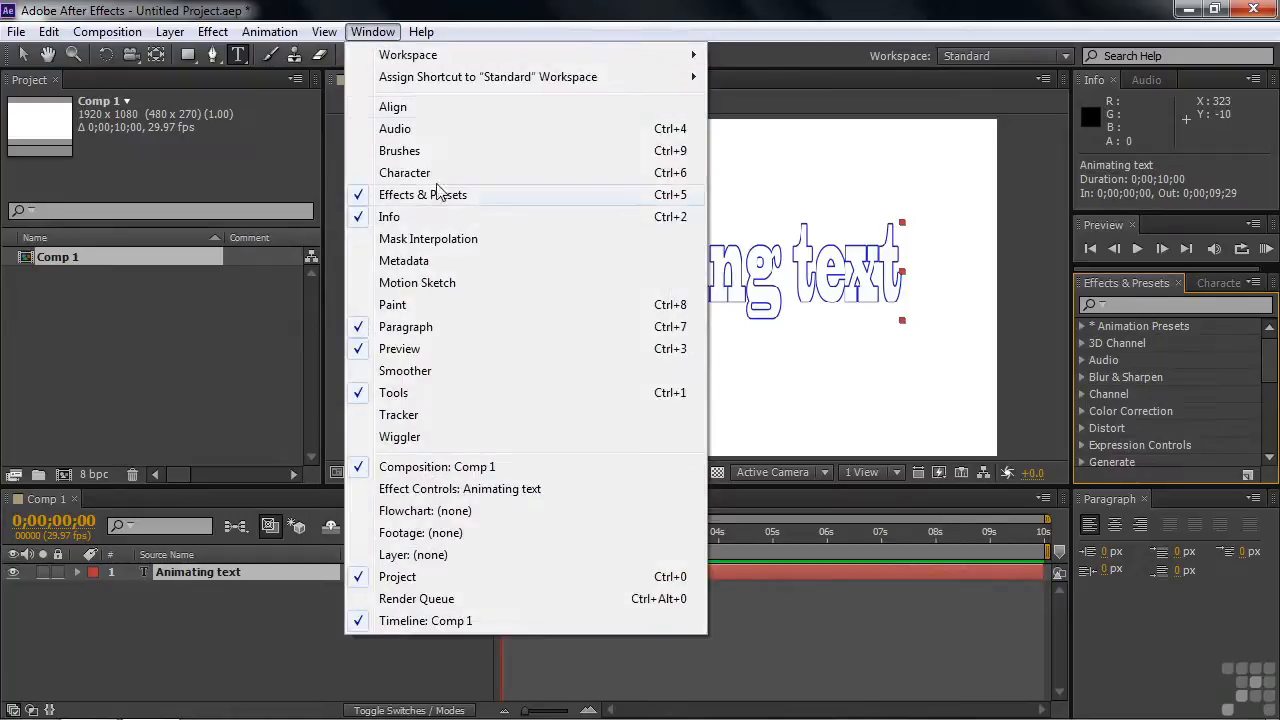
click(603, 30)
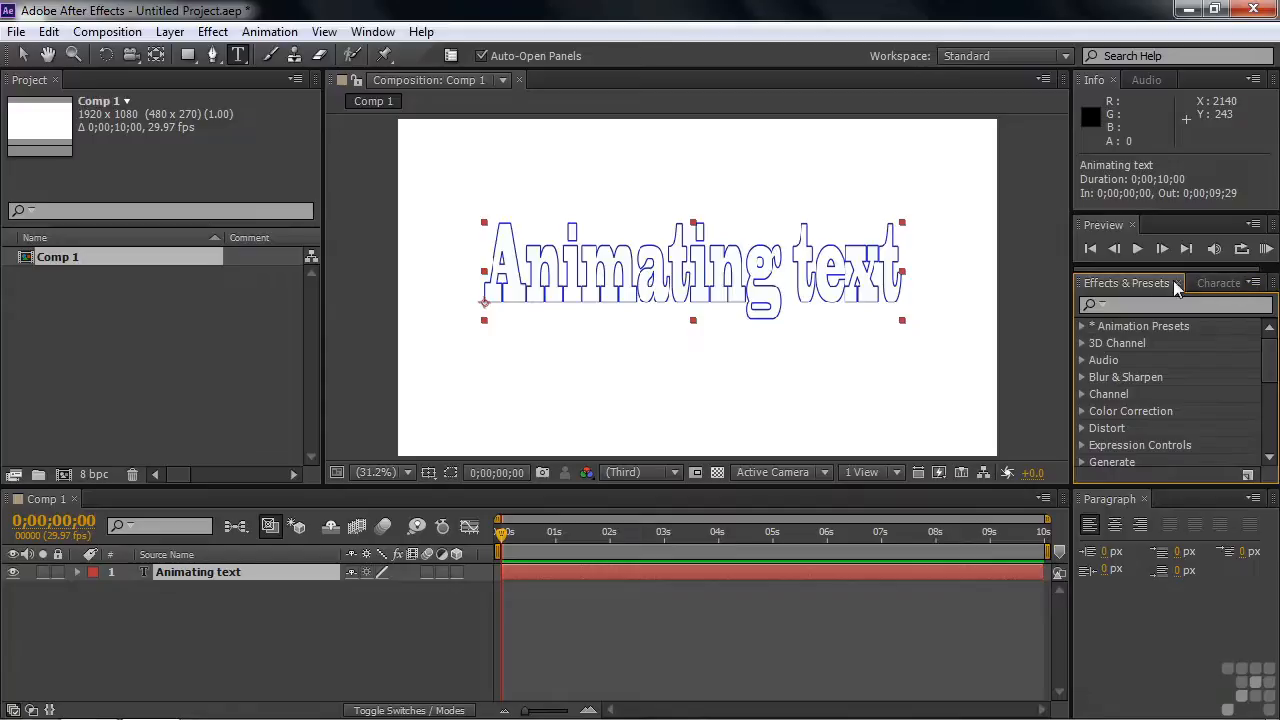
click(1256, 284)
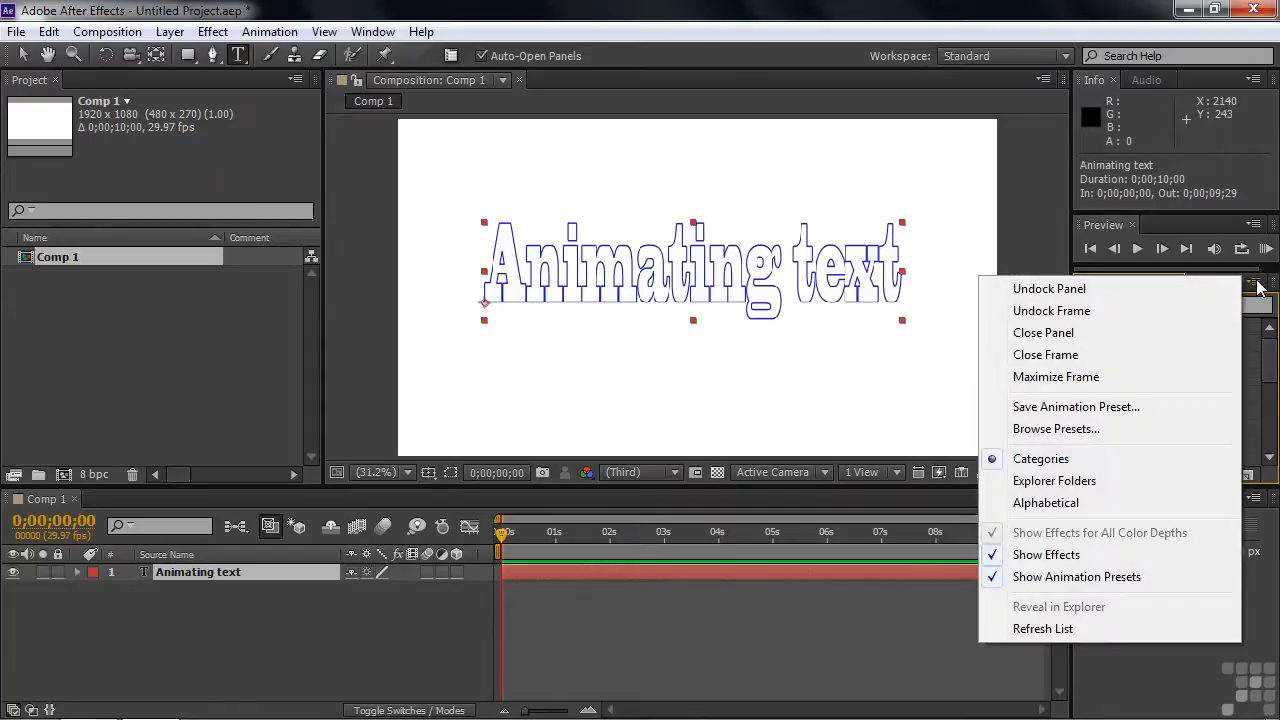
click(1086, 430)
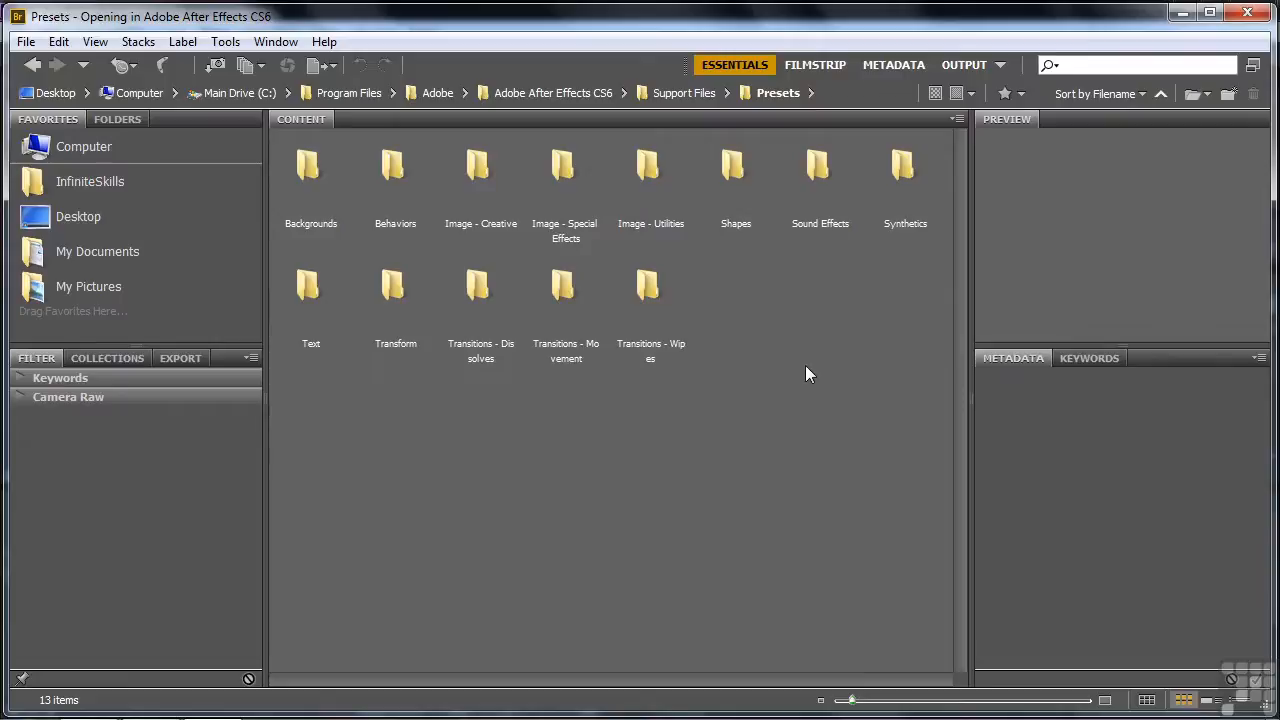
Step: Preview several presets in the Text > Animate In folder and apply Fly In With A Twist to the text layer
double_click(305, 290)
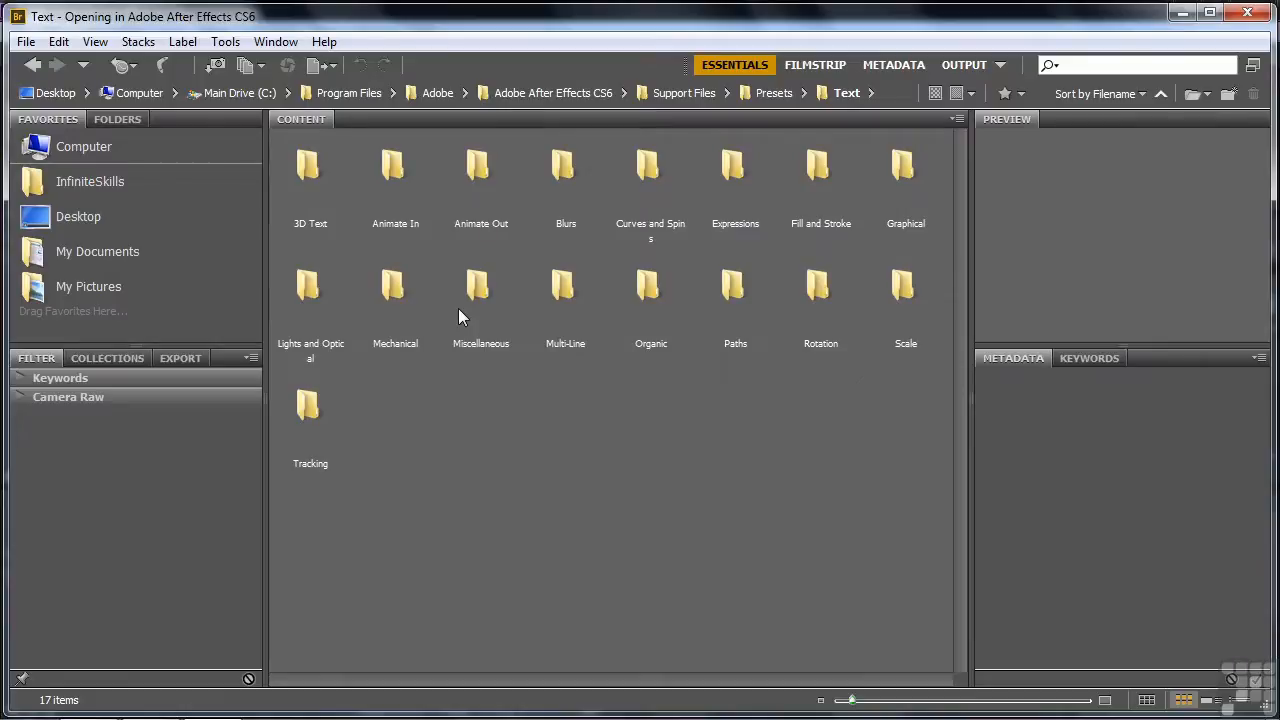
double_click(391, 167)
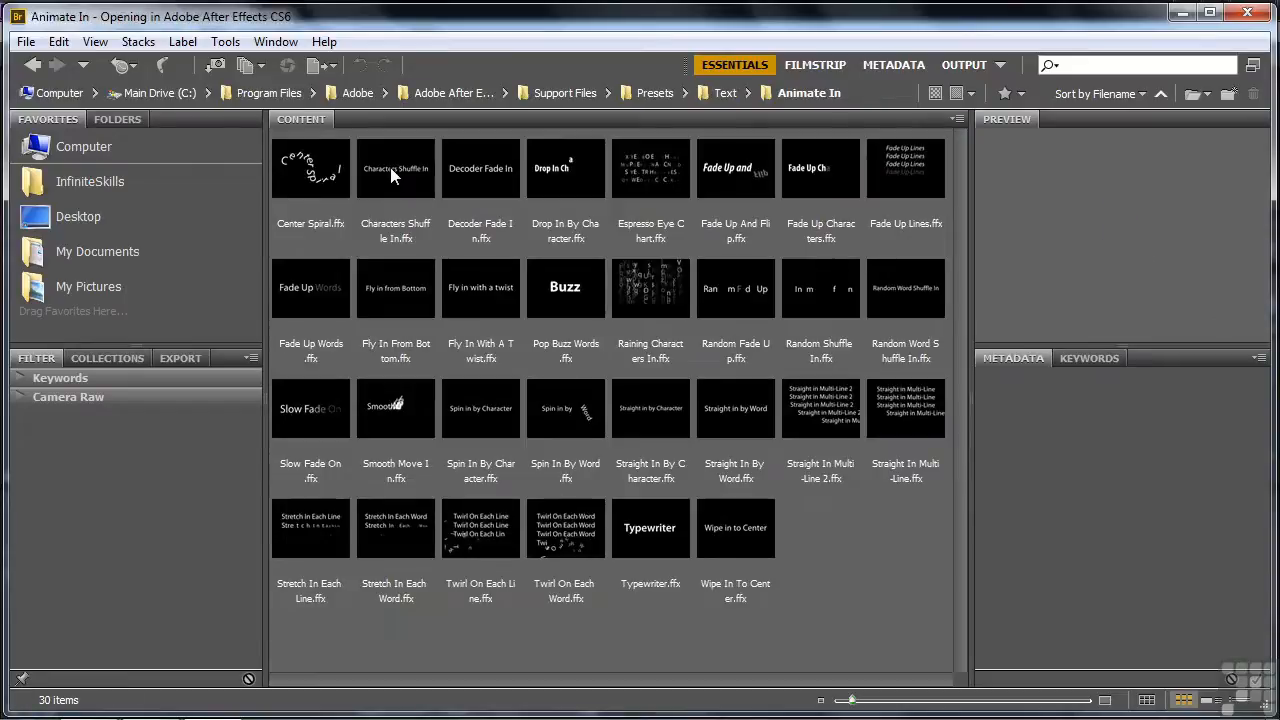
click(313, 170)
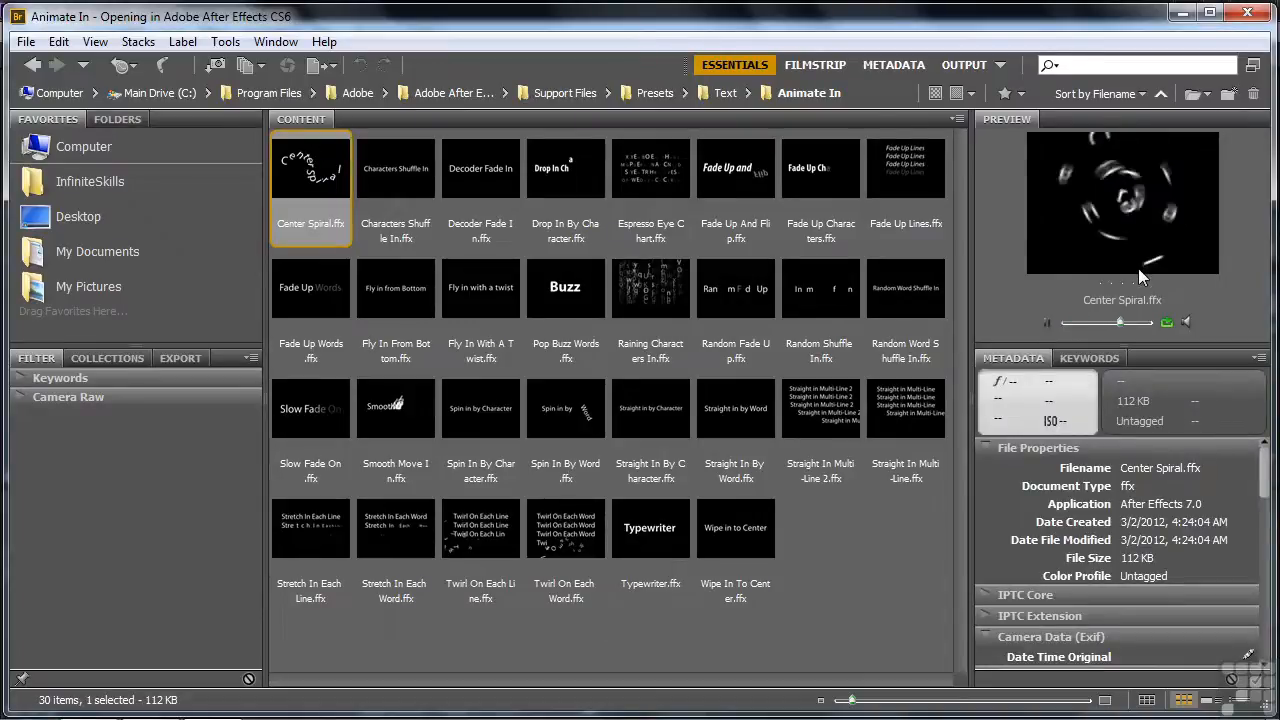
click(470, 185)
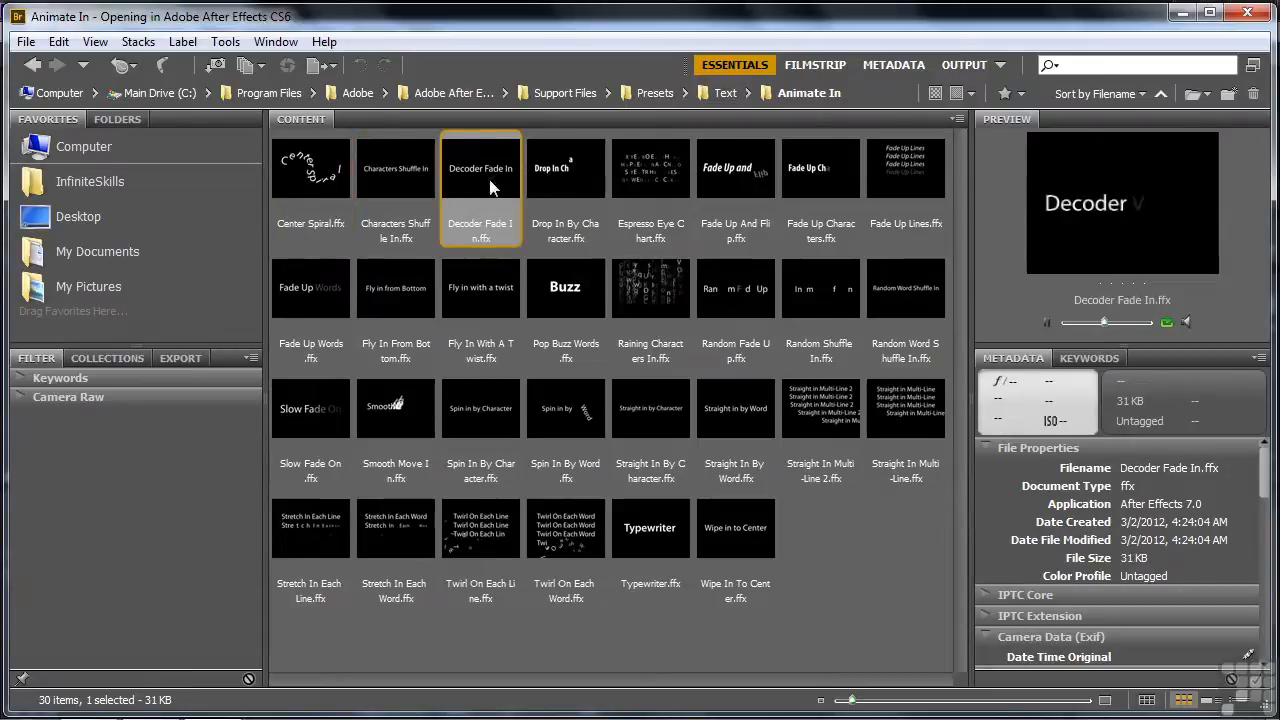
click(488, 294)
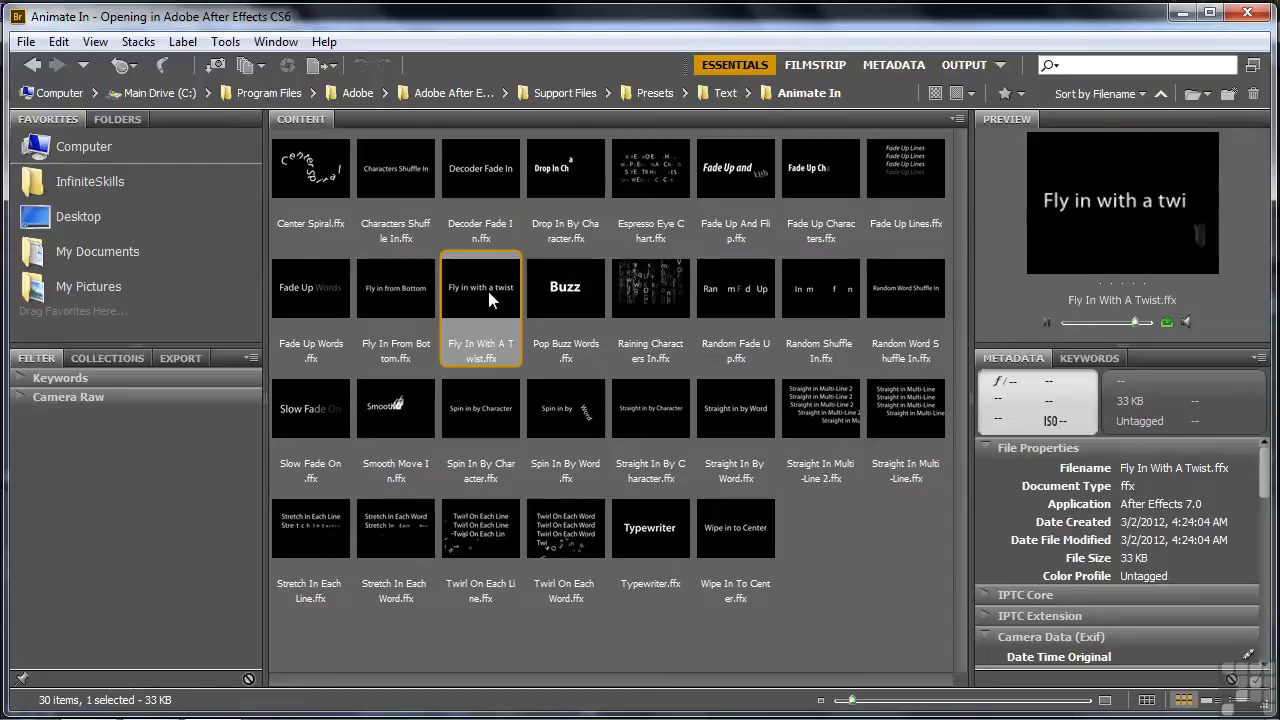
double_click(488, 291)
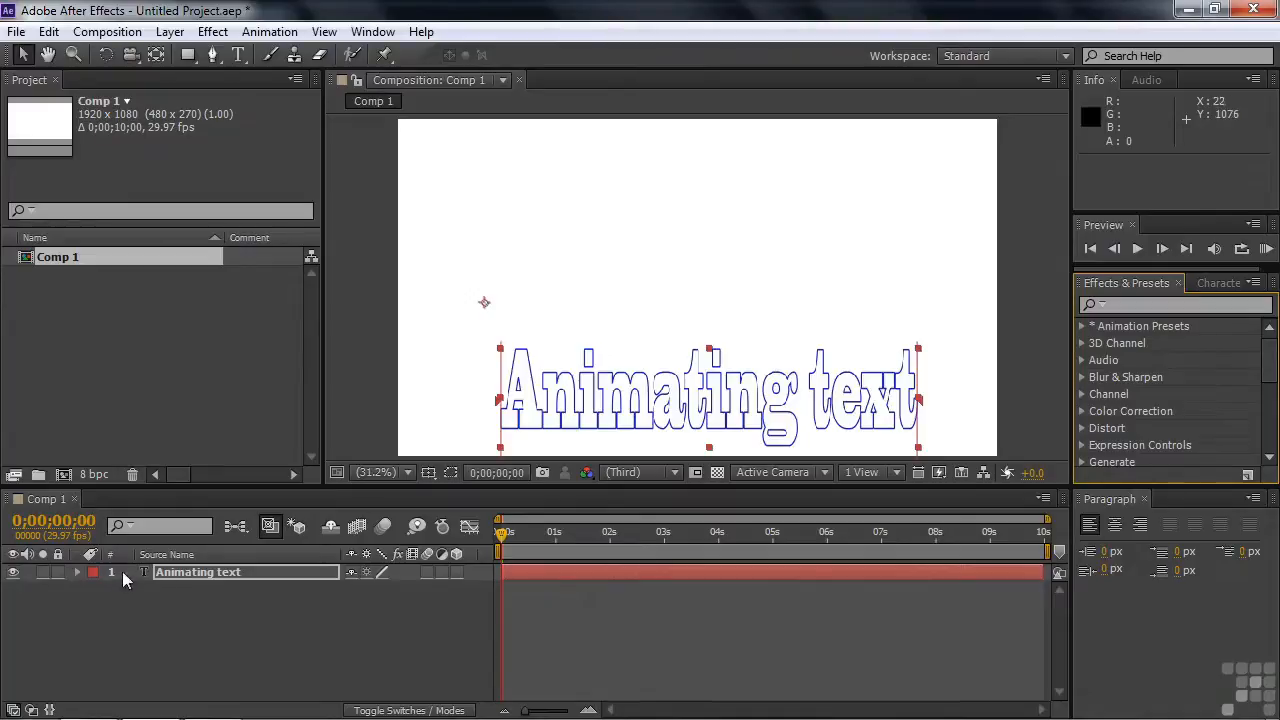
Step: Expand the text layer's Animator 1 and Range Selector 1 properties and scrub slightly into the animation to inspect the preset's keyframes
click(77, 572)
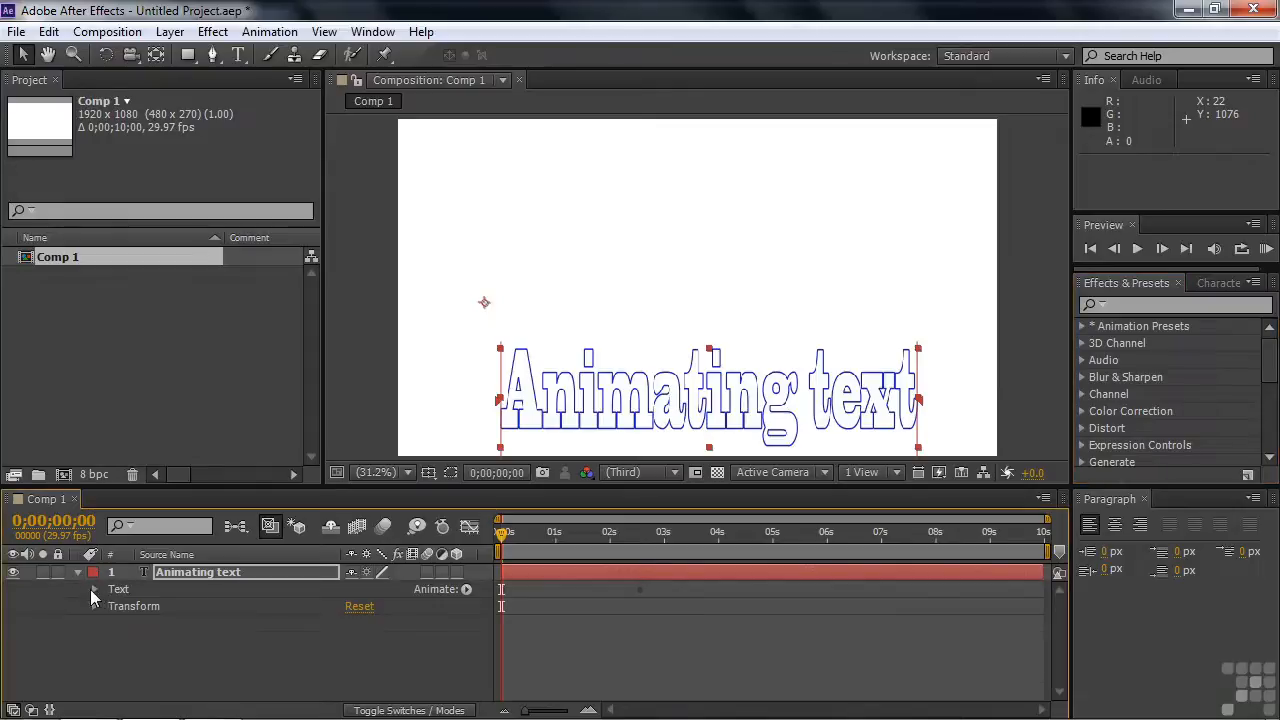
click(95, 589)
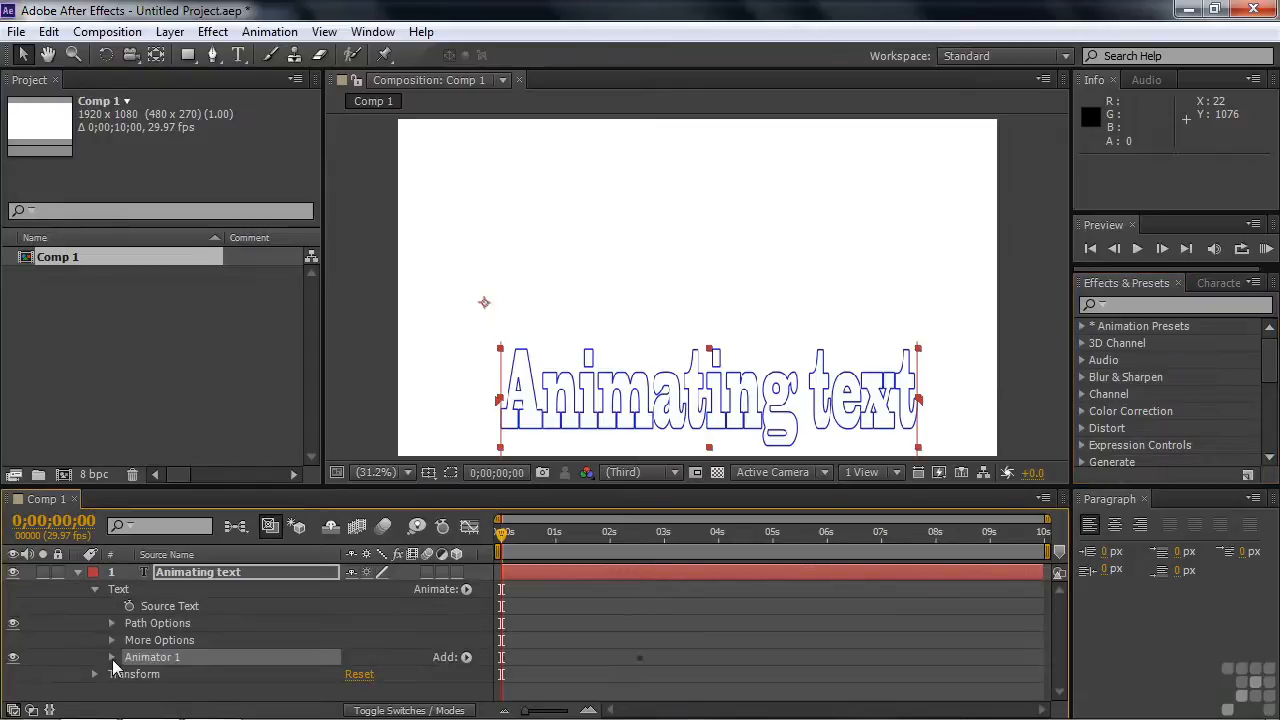
click(112, 657)
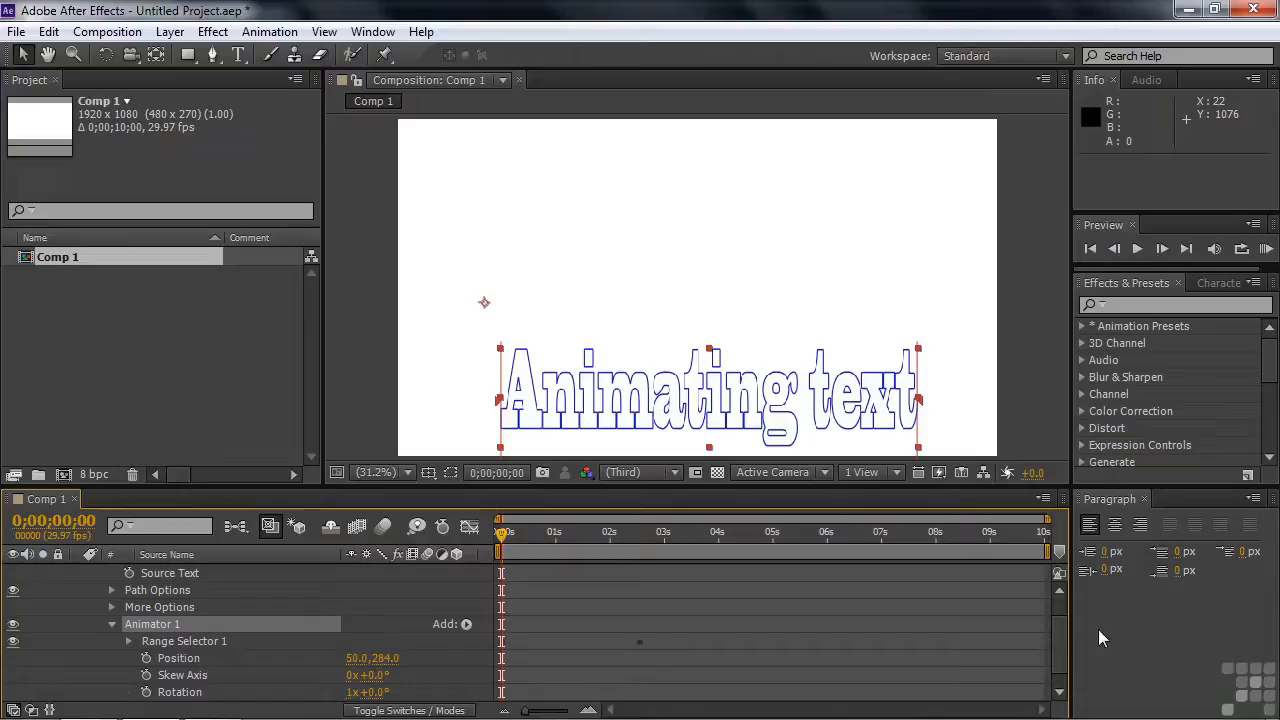
scroll(1062, 632, down, 1)
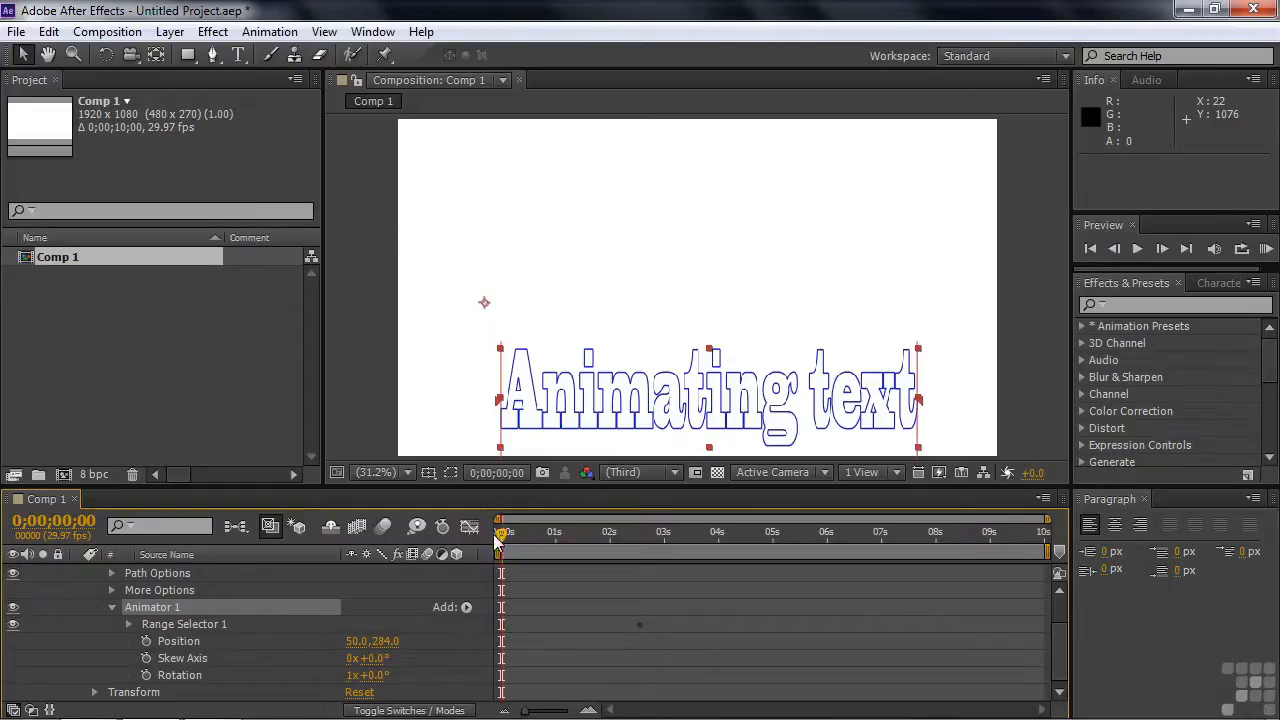
drag(501, 532, 511, 537)
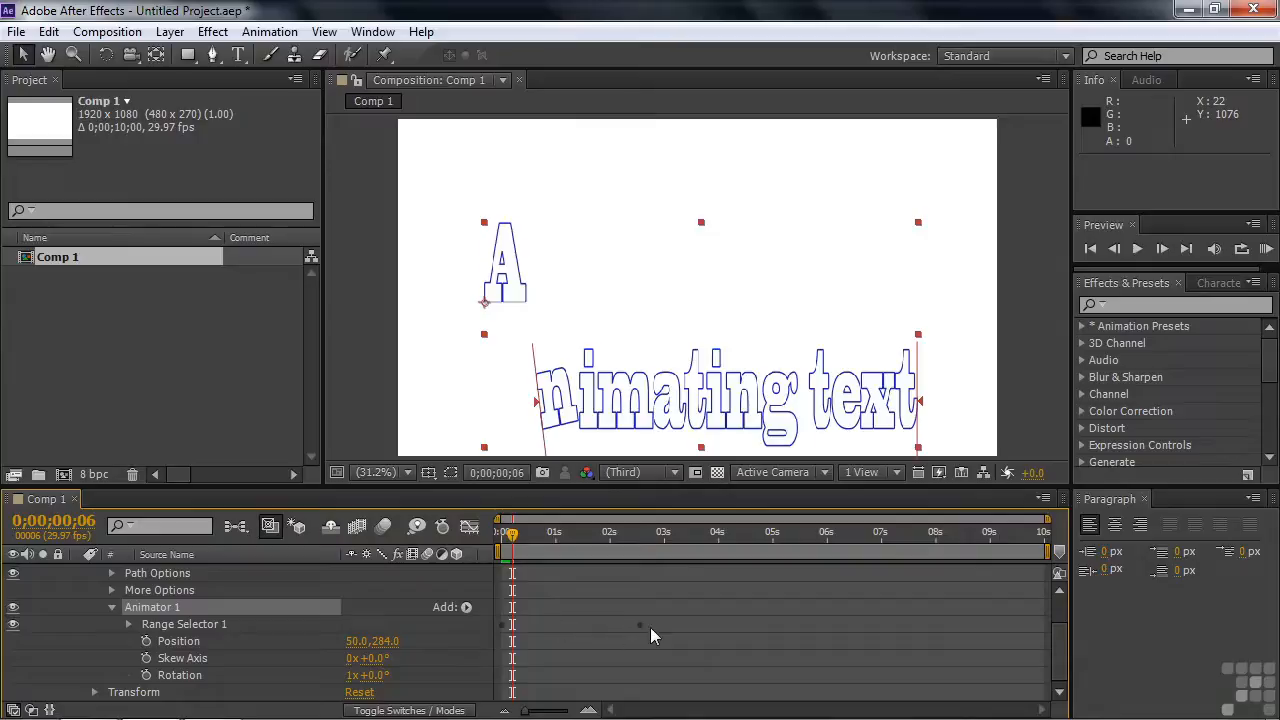
click(128, 627)
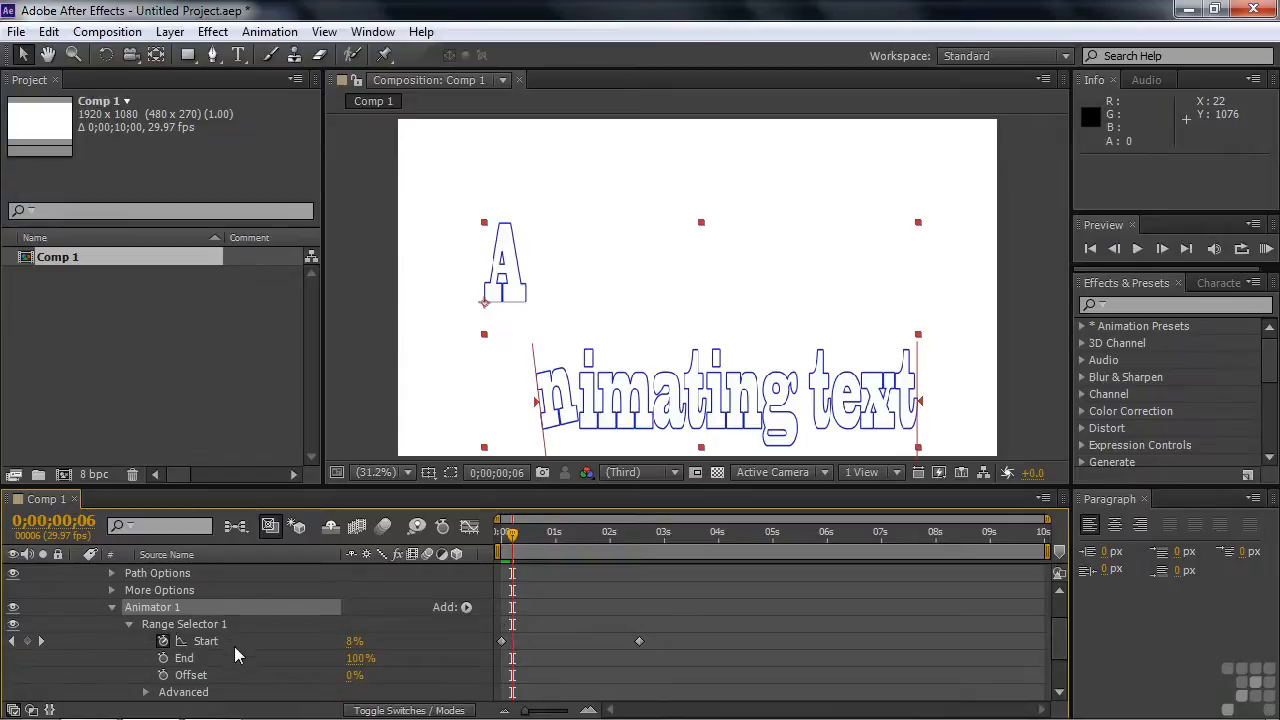
Step: Play the text animation from the start, and scrub through its opening frames before returning to the beginning
drag(510, 533, 483, 555)
key(space)
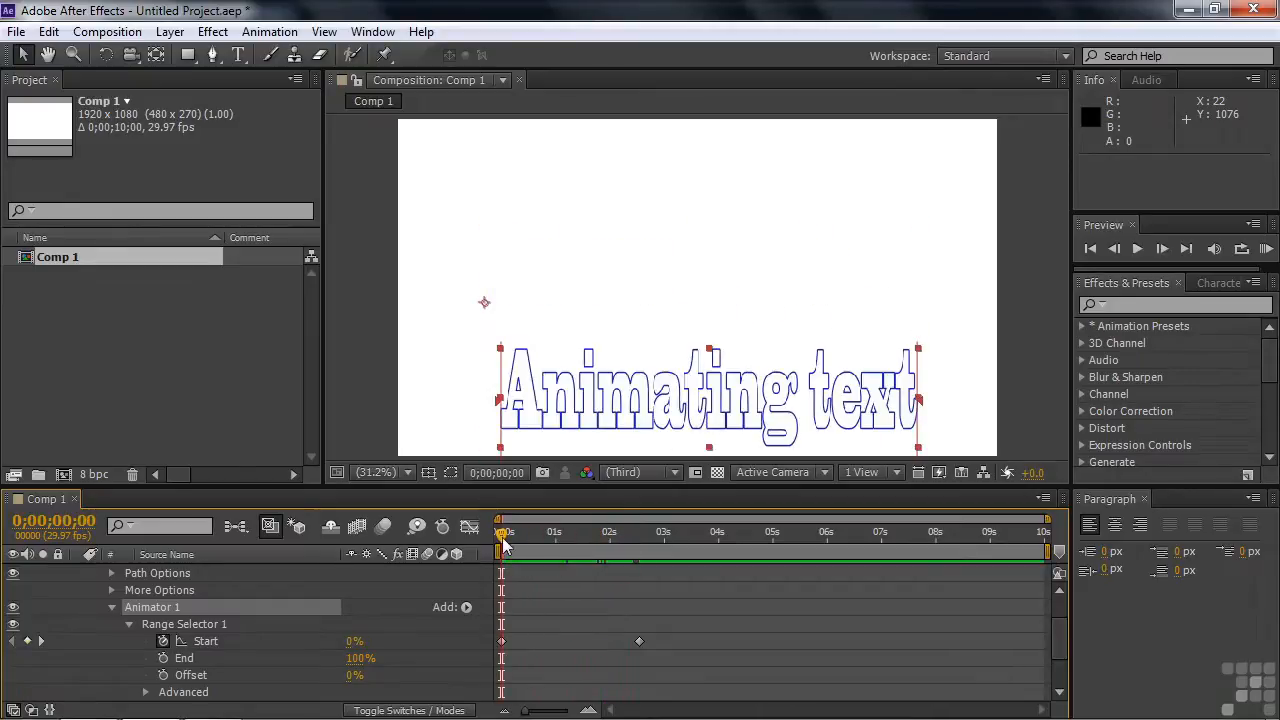
drag(503, 540, 523, 543)
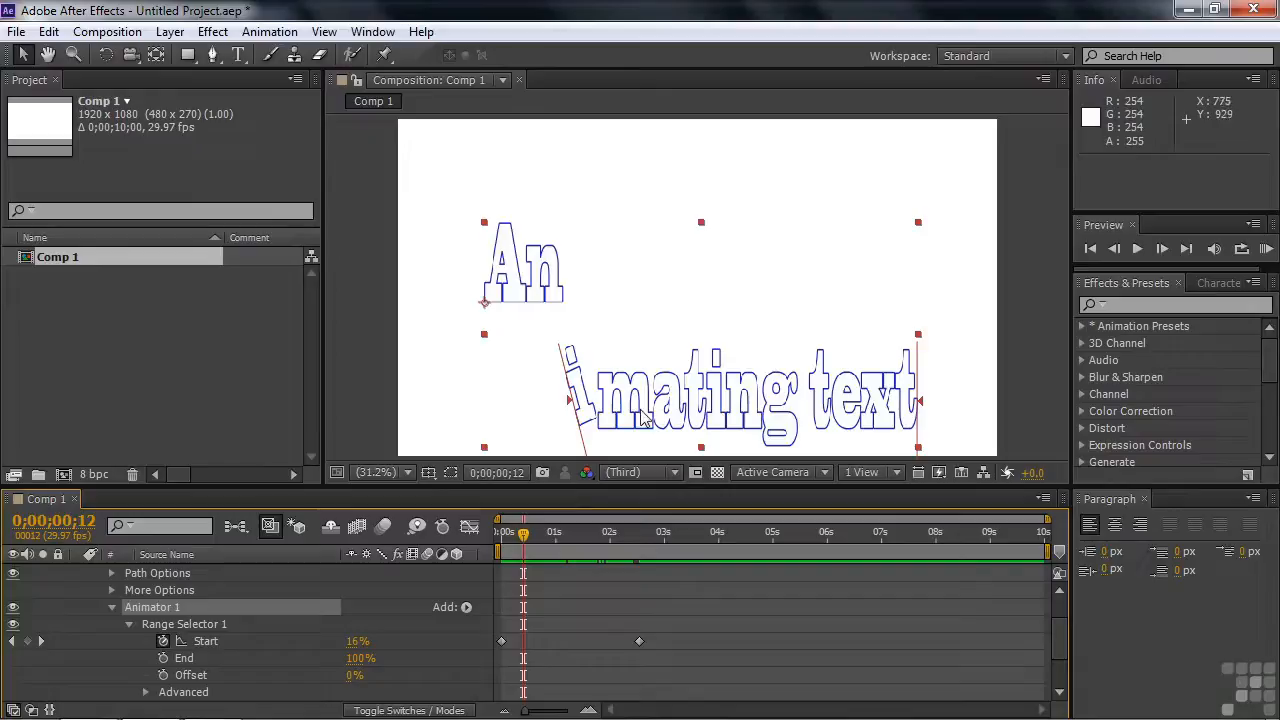
drag(524, 541, 500, 550)
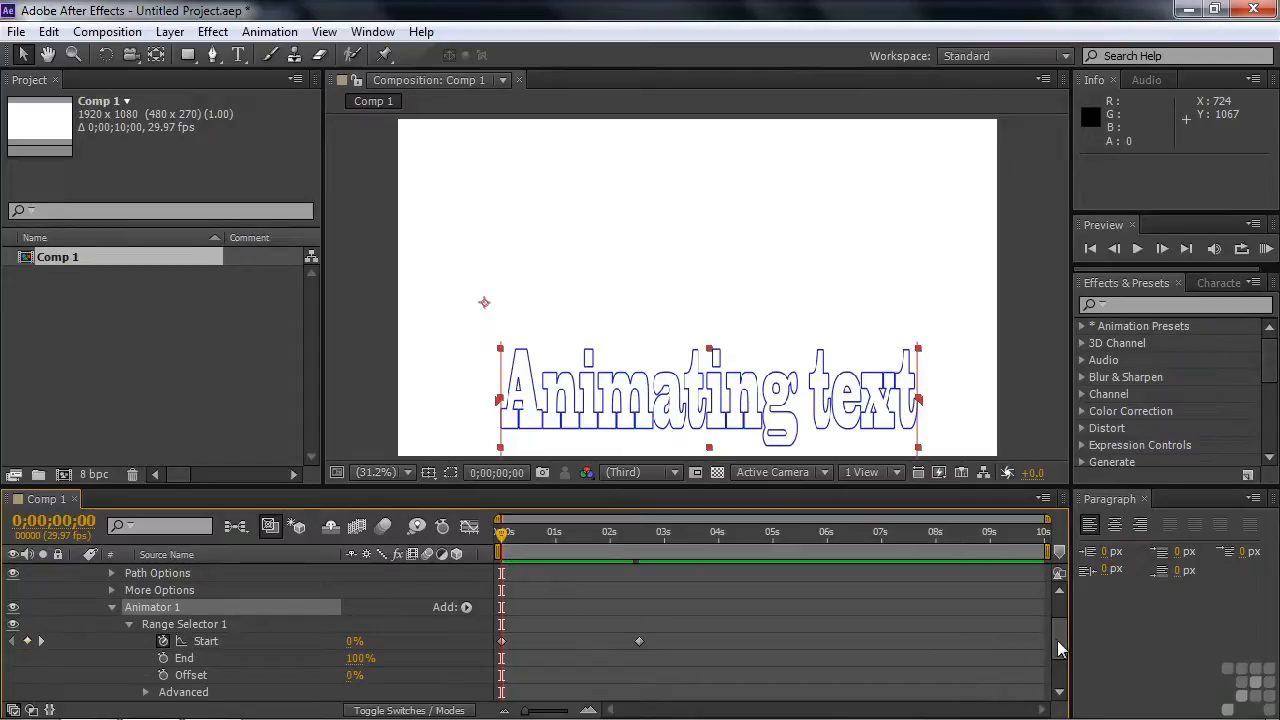
Step: Set Animator 1's Position to 50.0, 397.0 at the start of the composition
drag(1058, 645, 1060, 677)
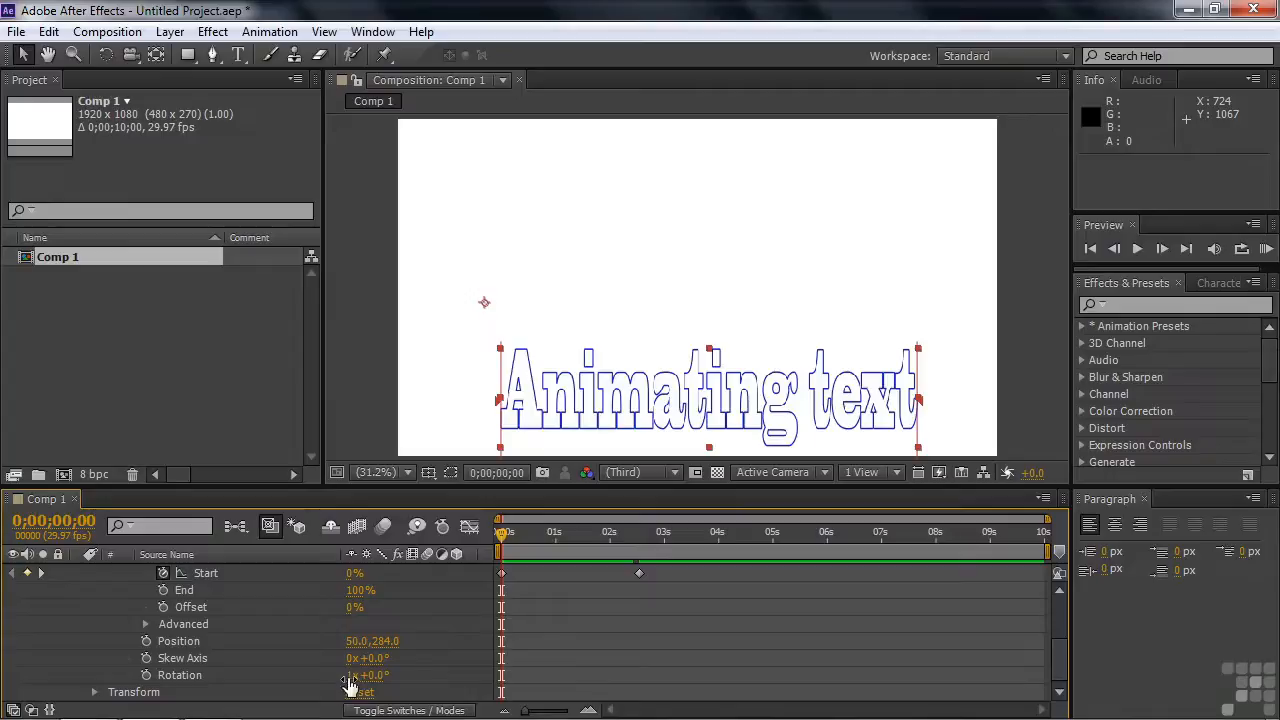
drag(506, 534, 437, 537)
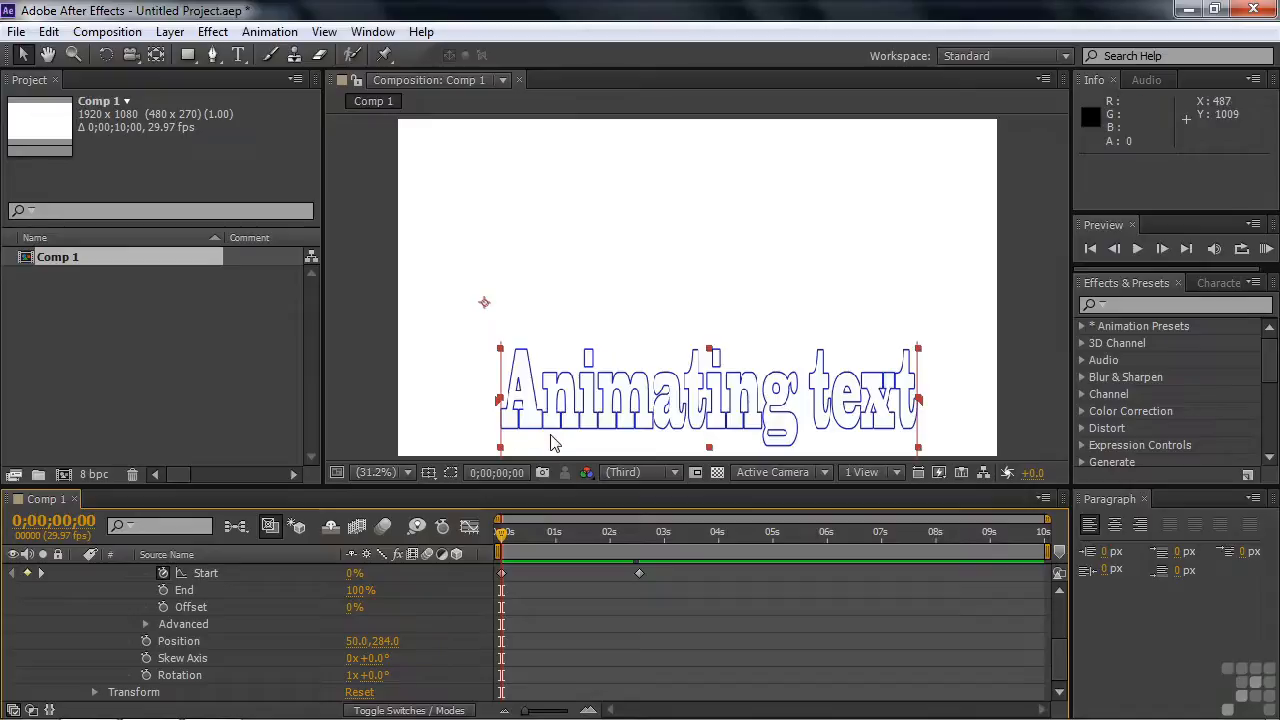
drag(383, 641, 493, 645)
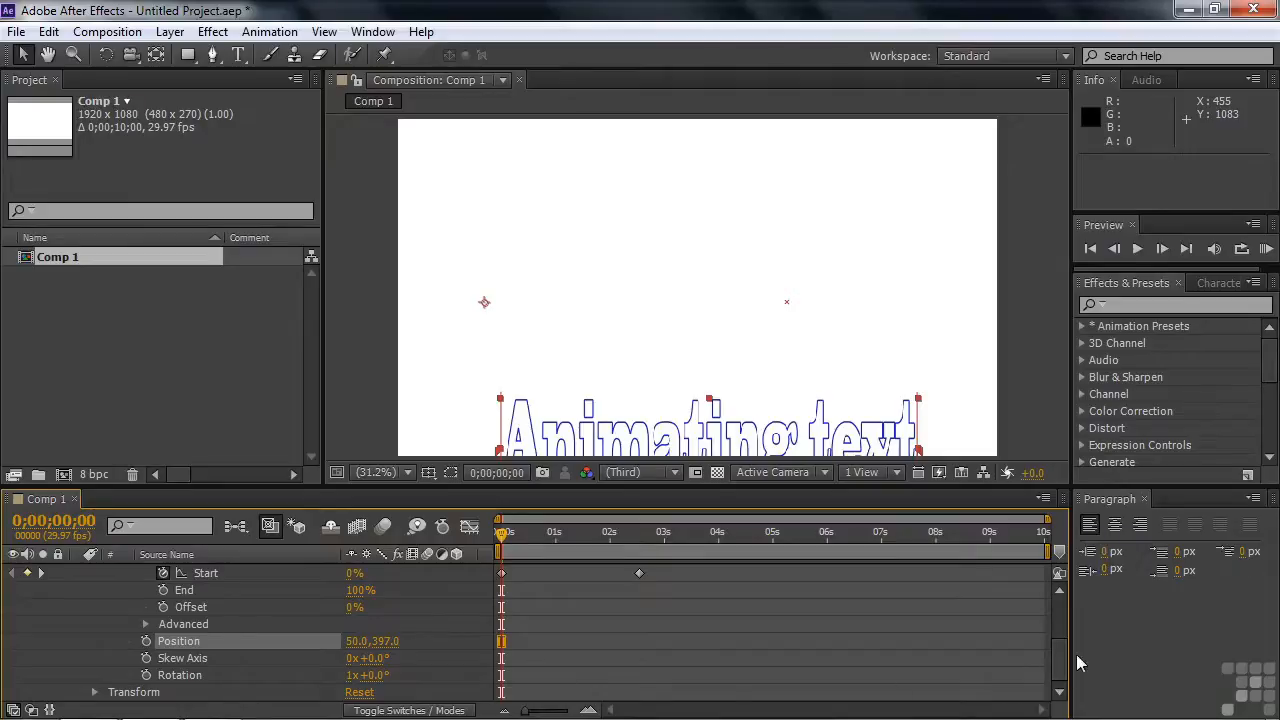
Step: Add the Skew property to Animator 1, set Skew to 28.0 and Skew Axis to 20.0°, and scrub through the text animation
drag(1063, 662, 1065, 641)
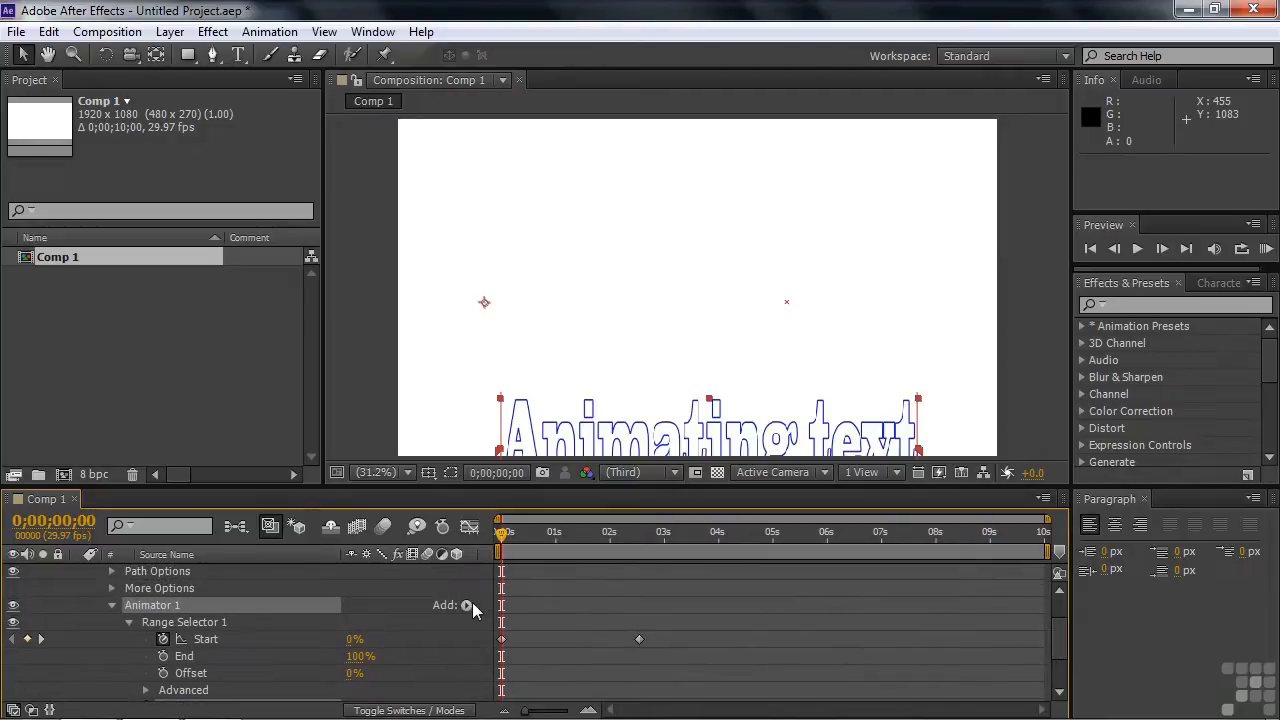
scroll(1052, 640, up, 3)
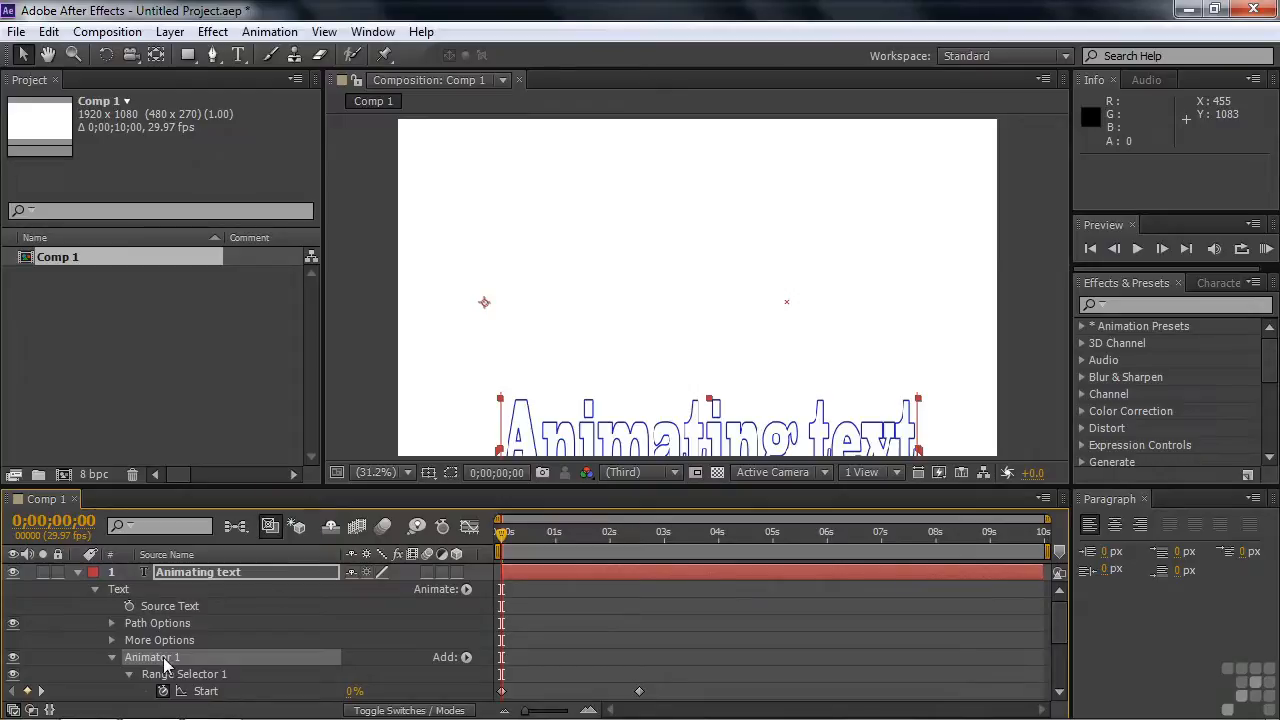
click(466, 658)
mouse_move(518, 670)
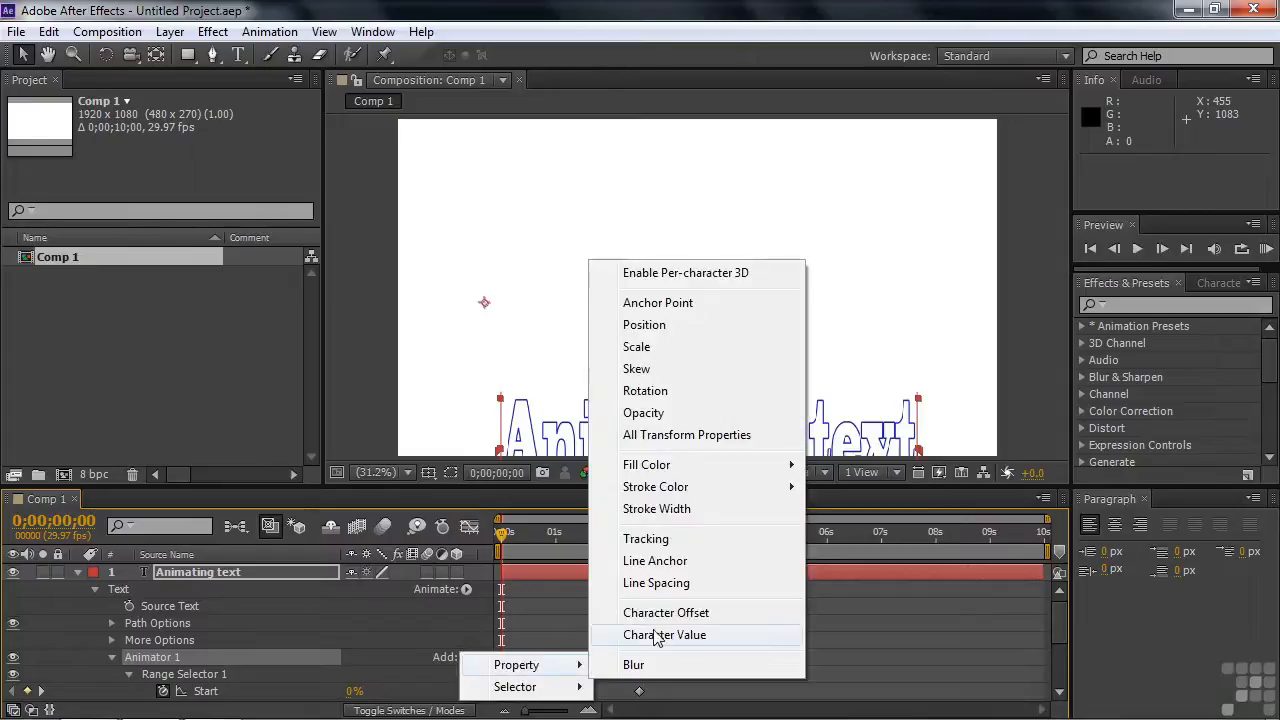
click(657, 369)
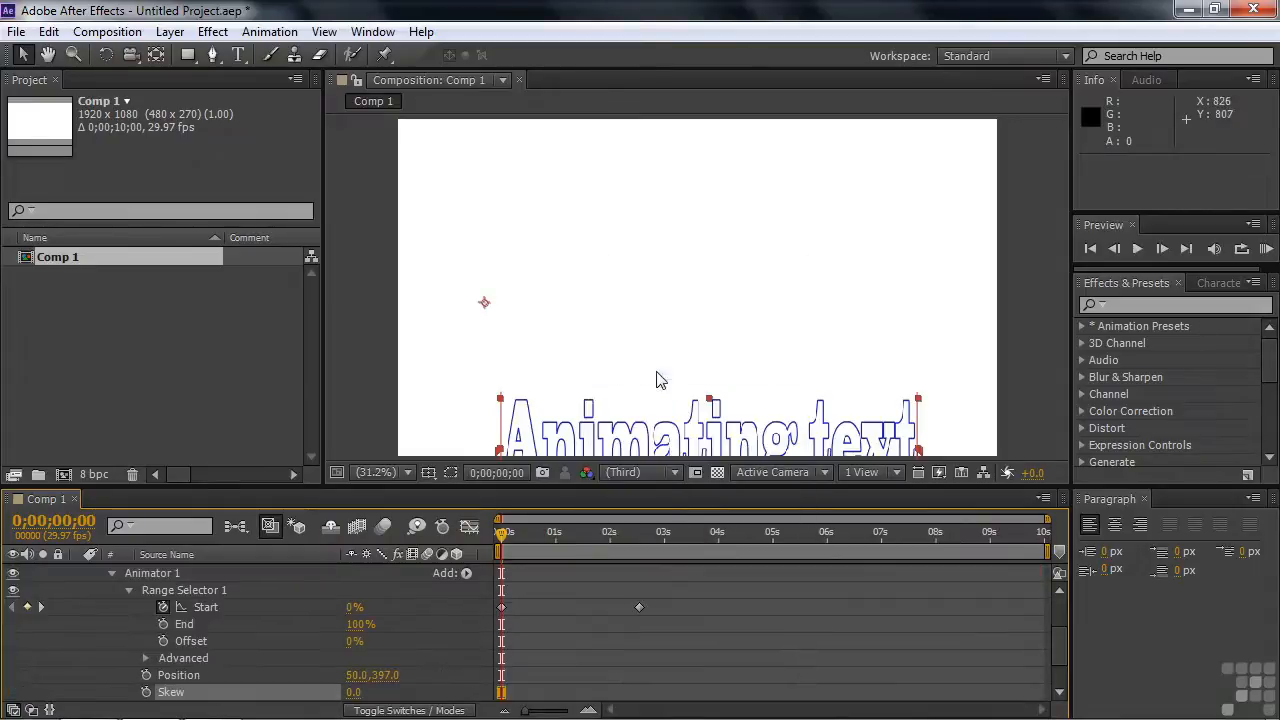
scroll(1056, 645, down, 2)
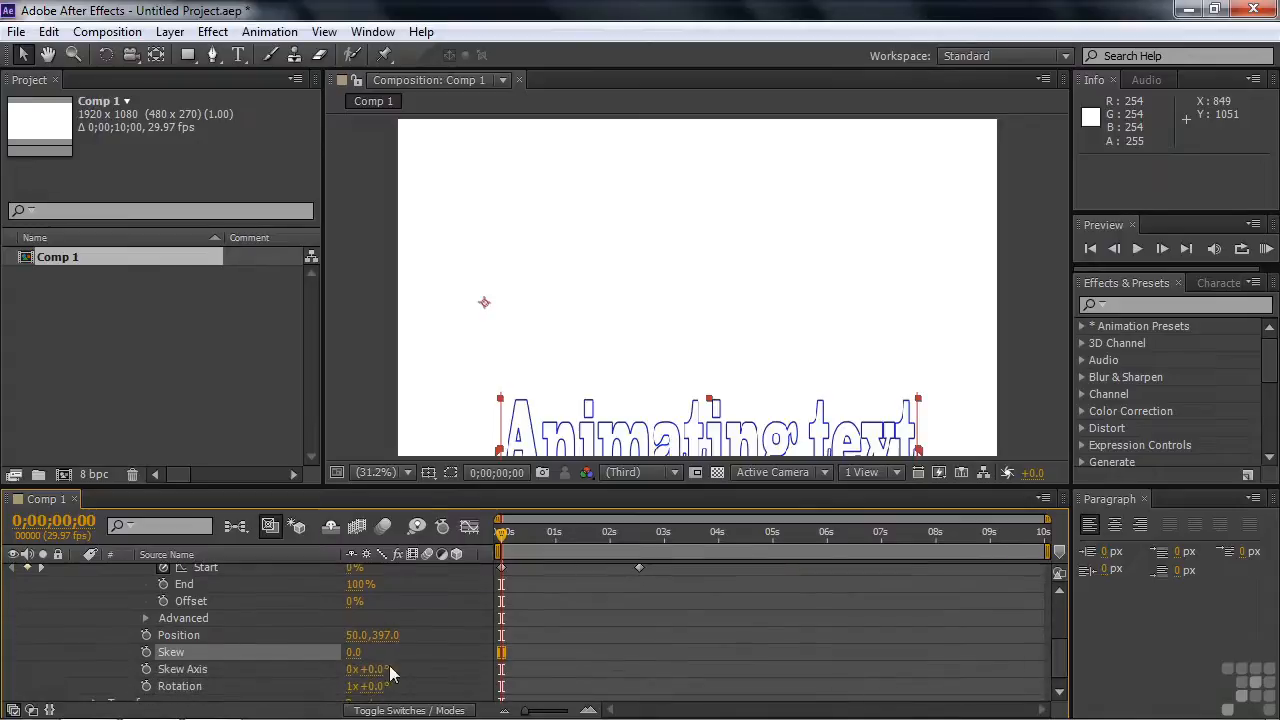
mouse_move(372, 670)
mouse_down()
mouse_move(393, 672)
mouse_move(360, 655)
mouse_move(398, 663)
mouse_move(389, 669)
mouse_up()
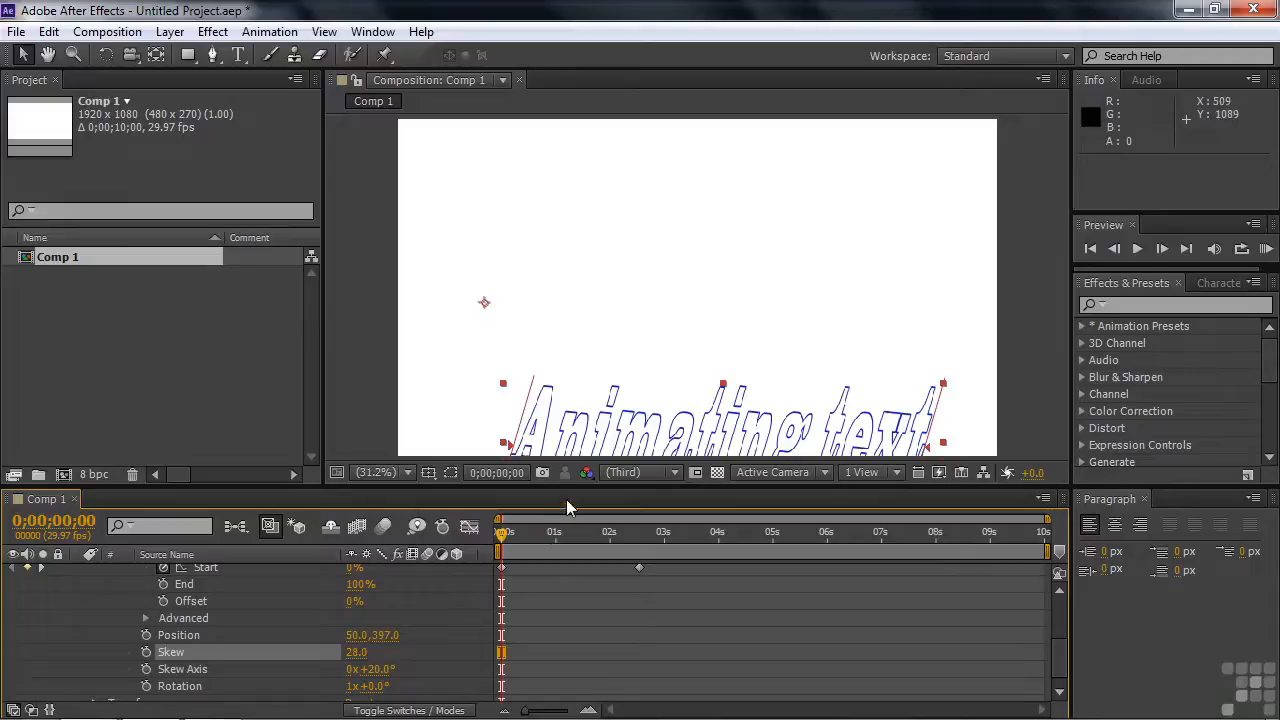
drag(503, 537, 490, 563)
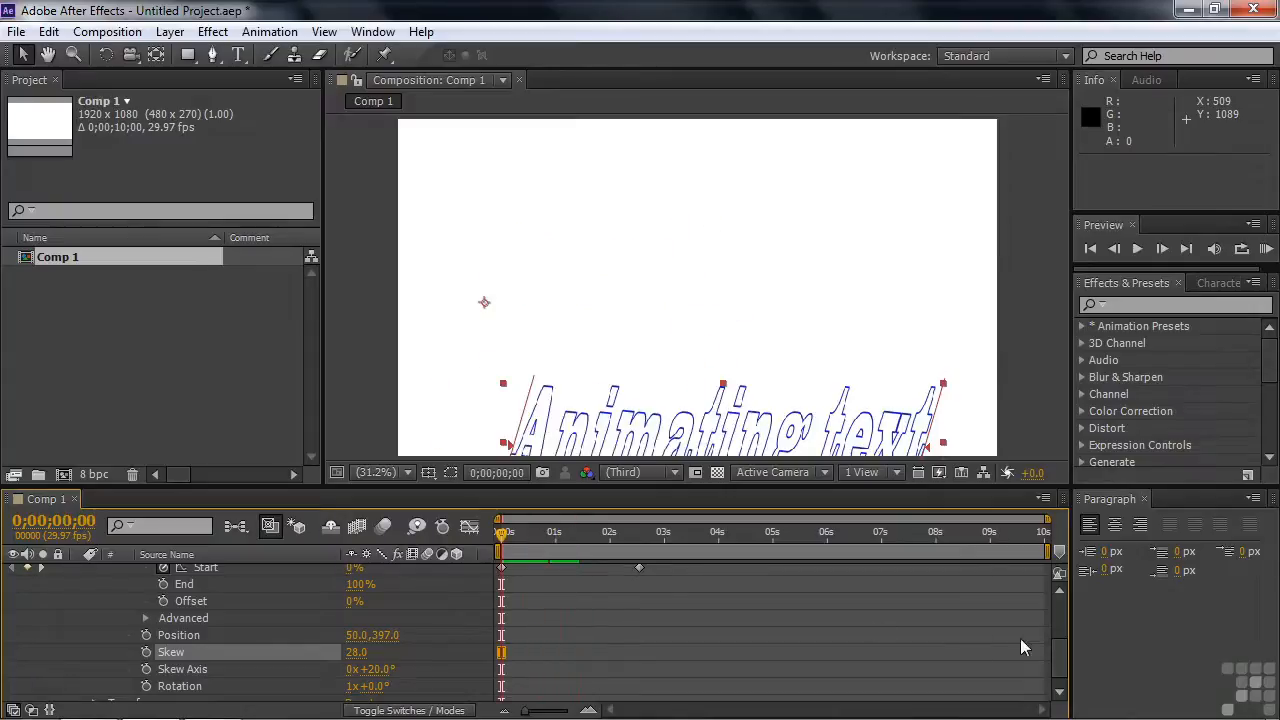
Step: Add the Opacity property to Animator 1 and set it to 30% at the start of the composition
drag(1063, 663, 1066, 640)
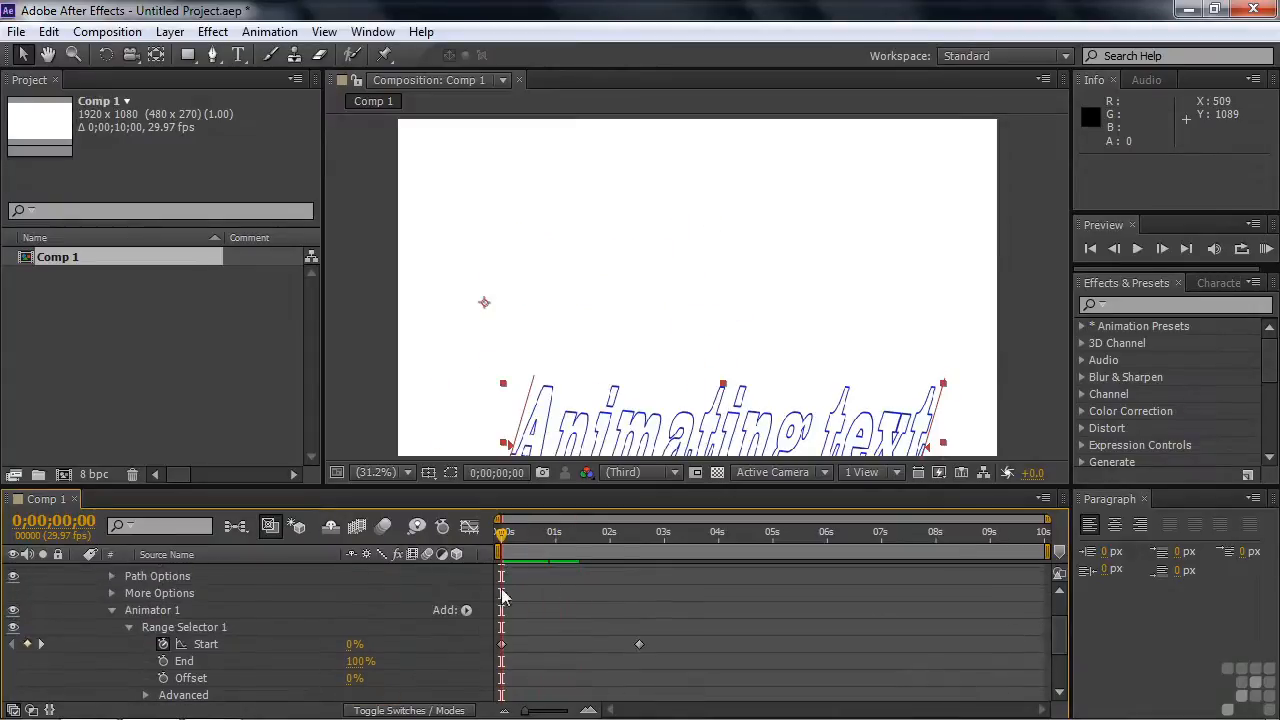
click(467, 610)
mouse_move(521, 621)
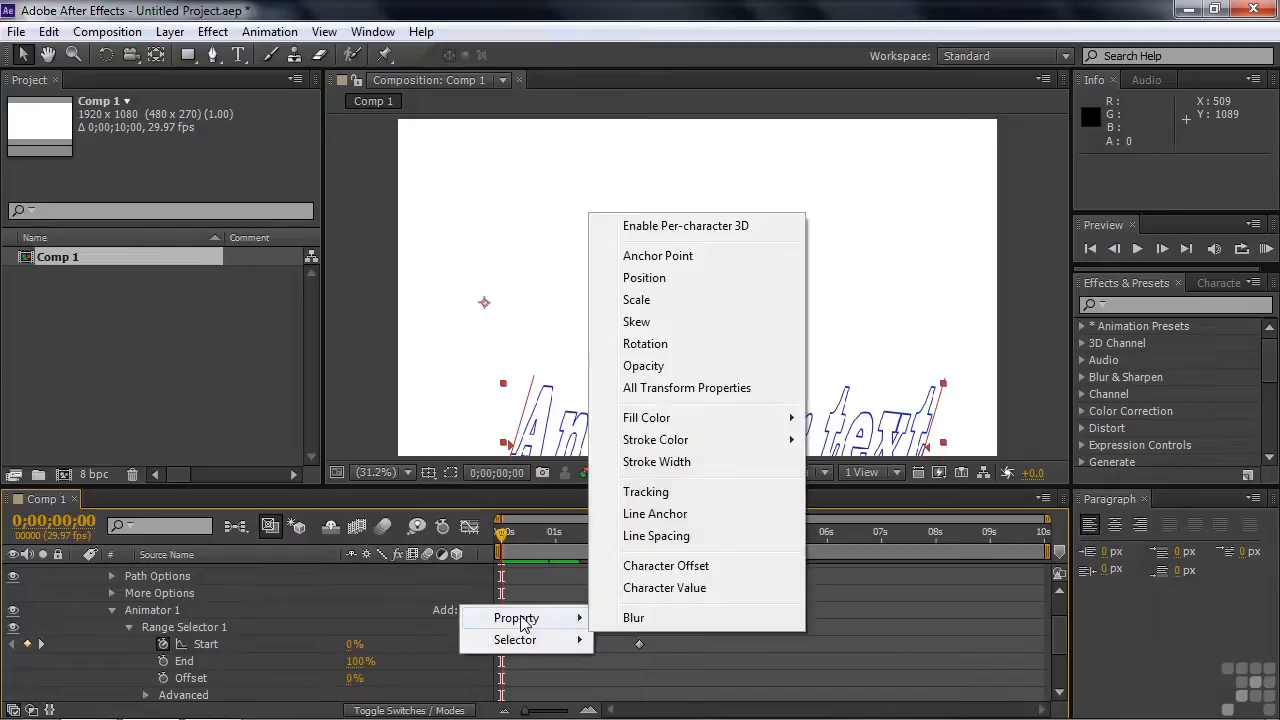
click(643, 366)
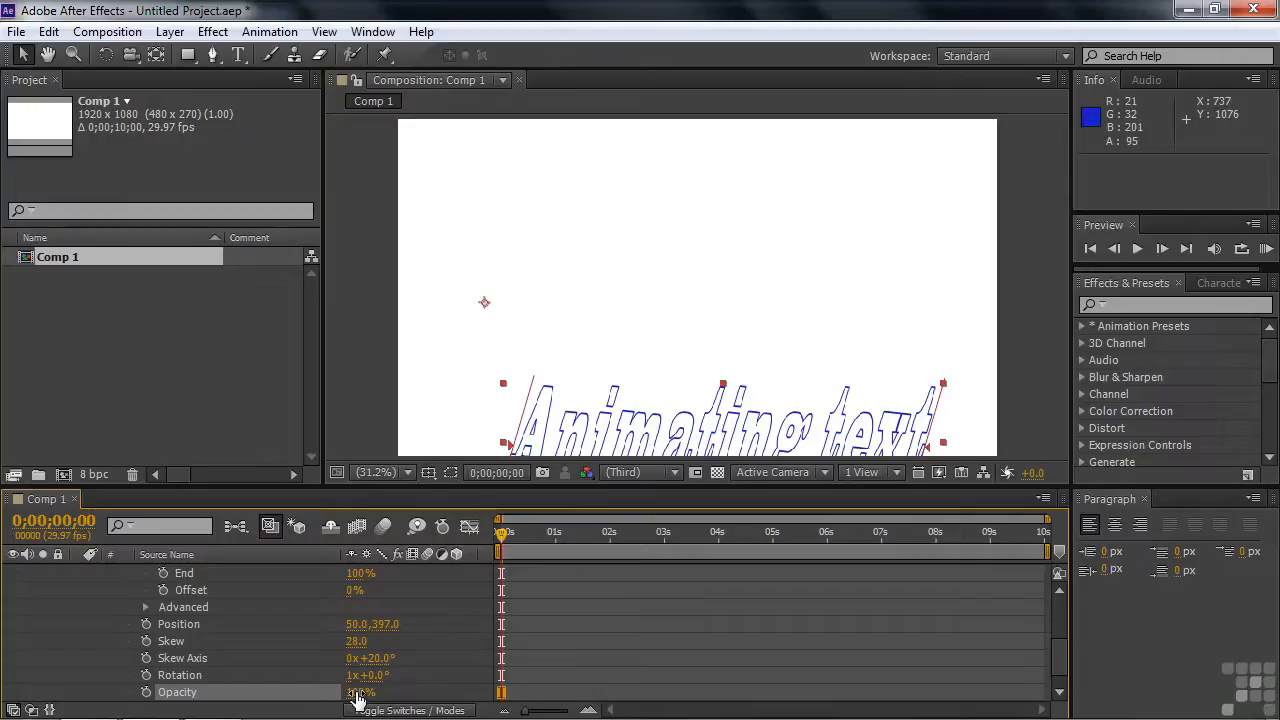
drag(356, 694, 296, 708)
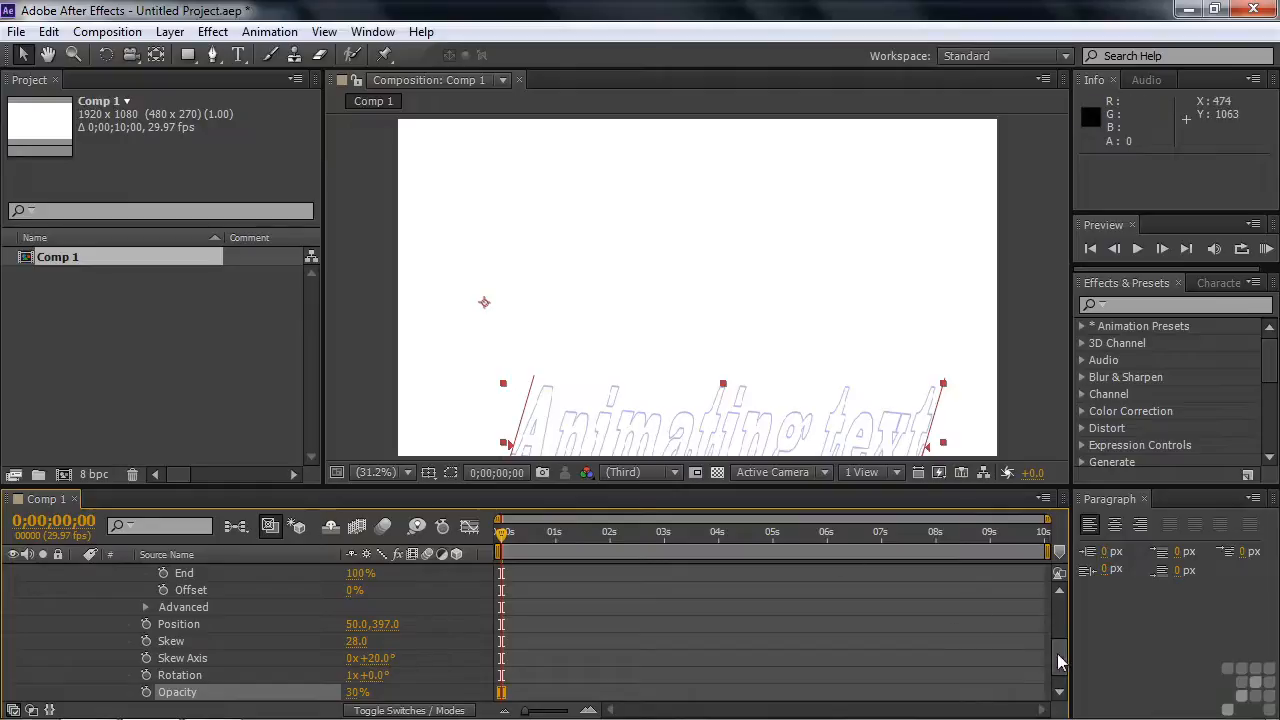
Step: Scrub to about 0;00;02;27, collapse Animator 1, and apply Sliding Color Flicker from Bridge's Text > Fill and Stroke presets to the text layer
drag(1061, 655, 1061, 641)
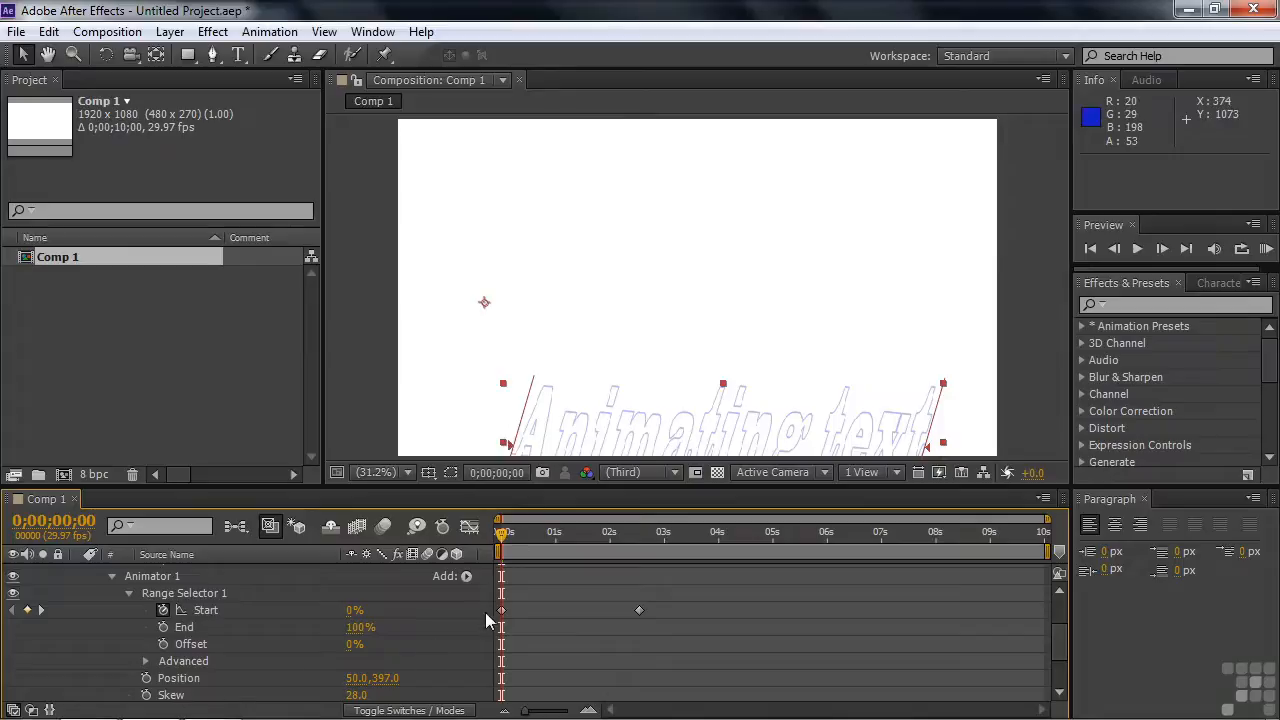
drag(503, 537, 659, 558)
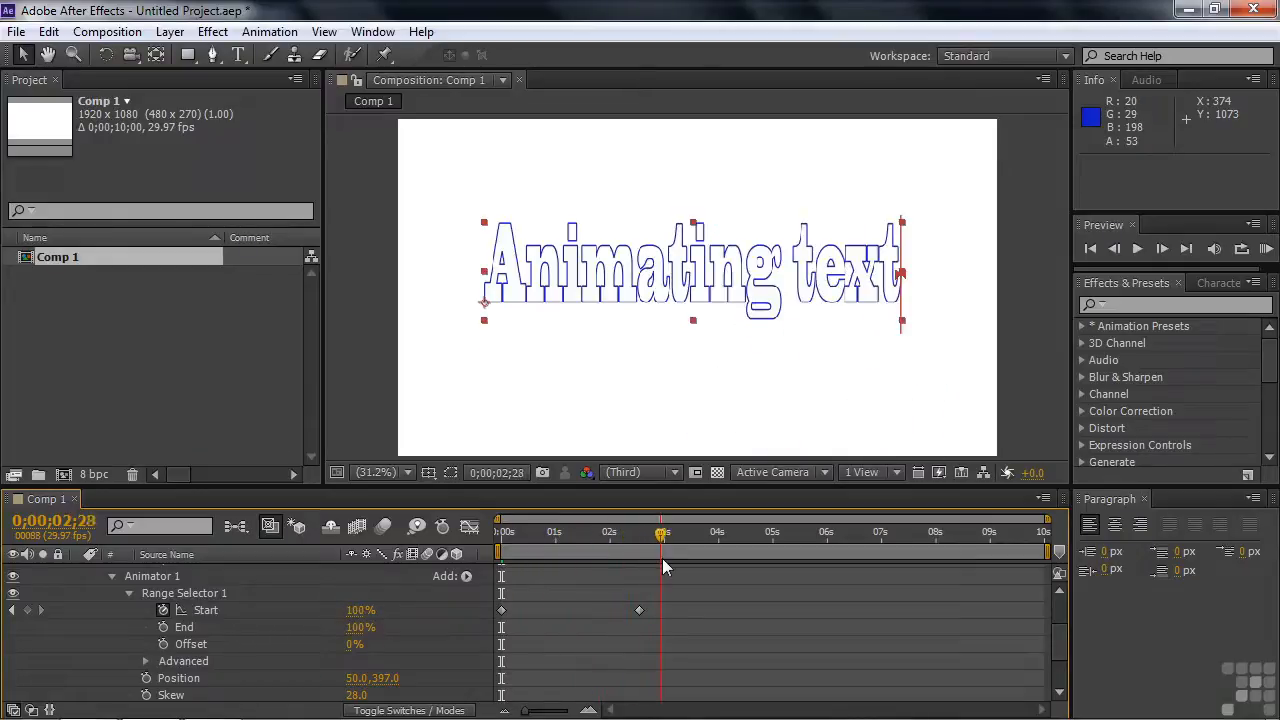
click(111, 576)
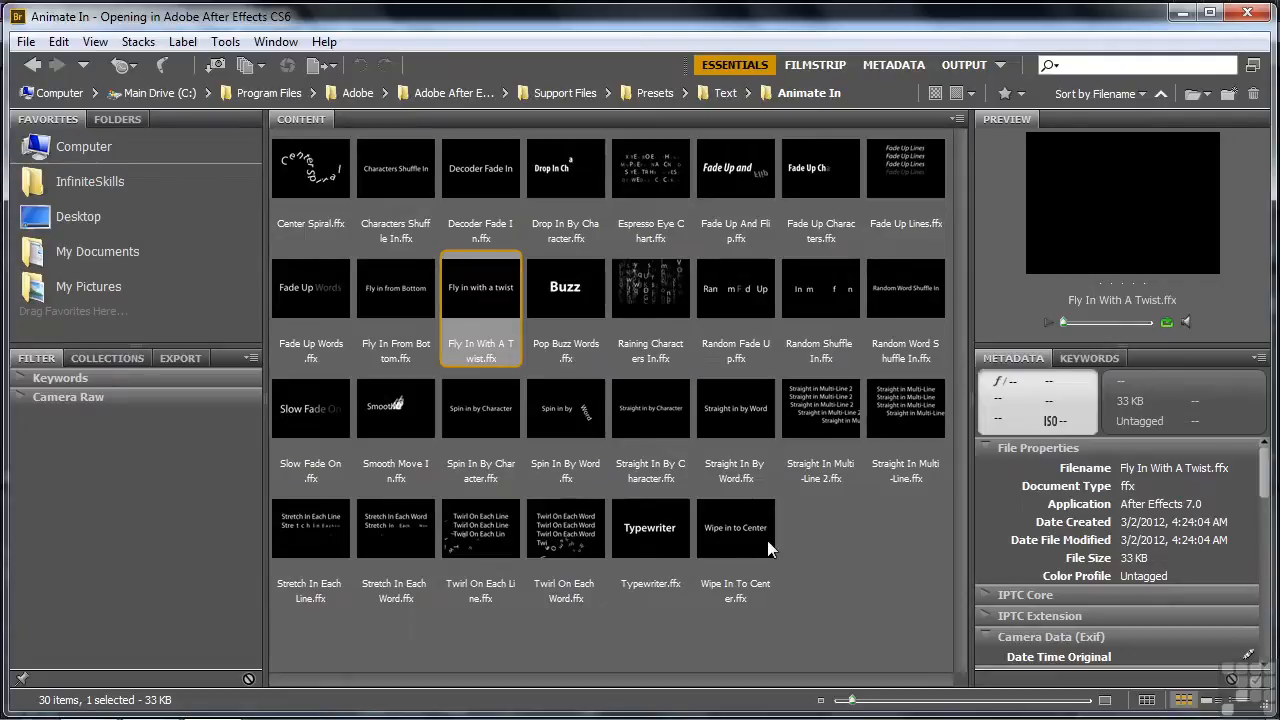
click(714, 93)
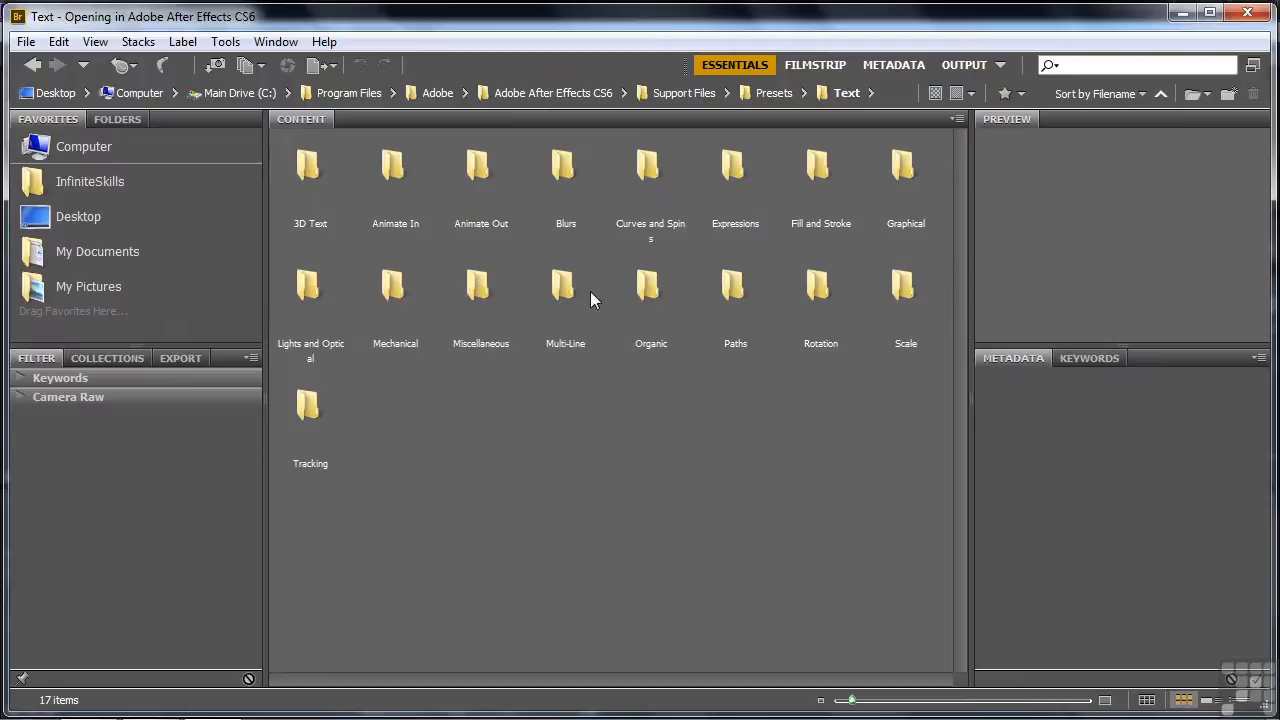
double_click(820, 168)
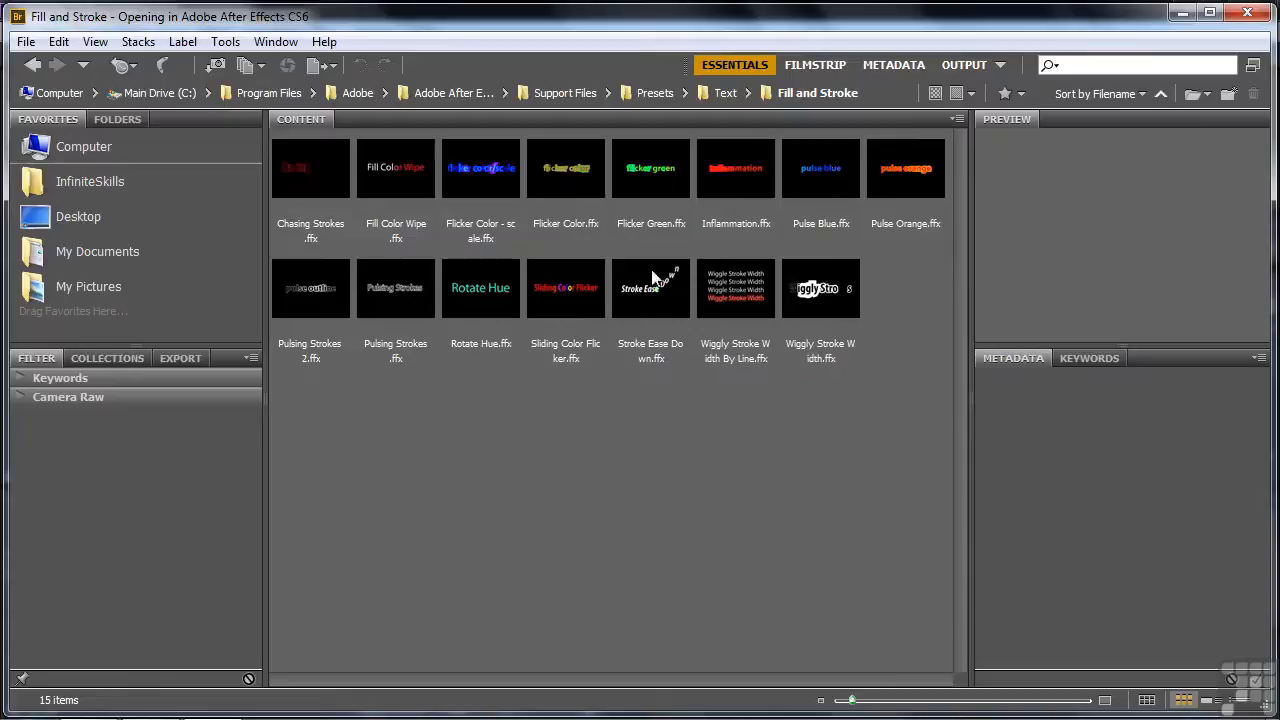
click(560, 297)
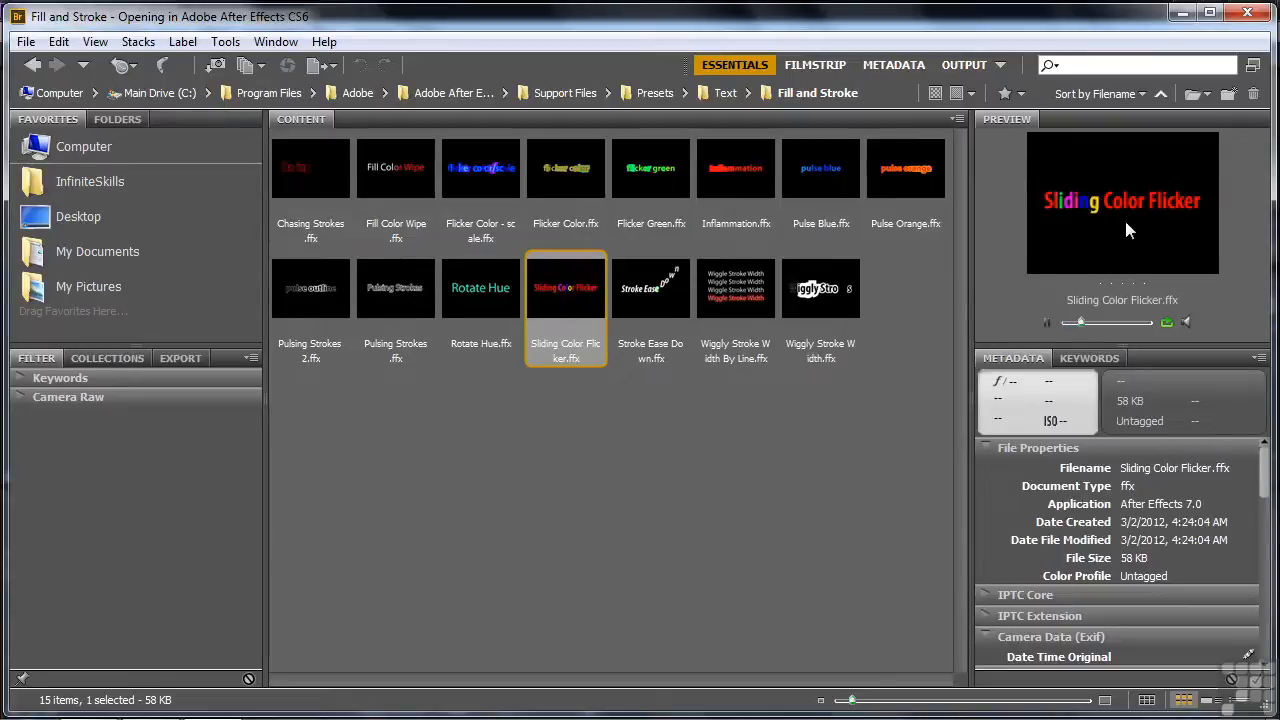
double_click(566, 288)
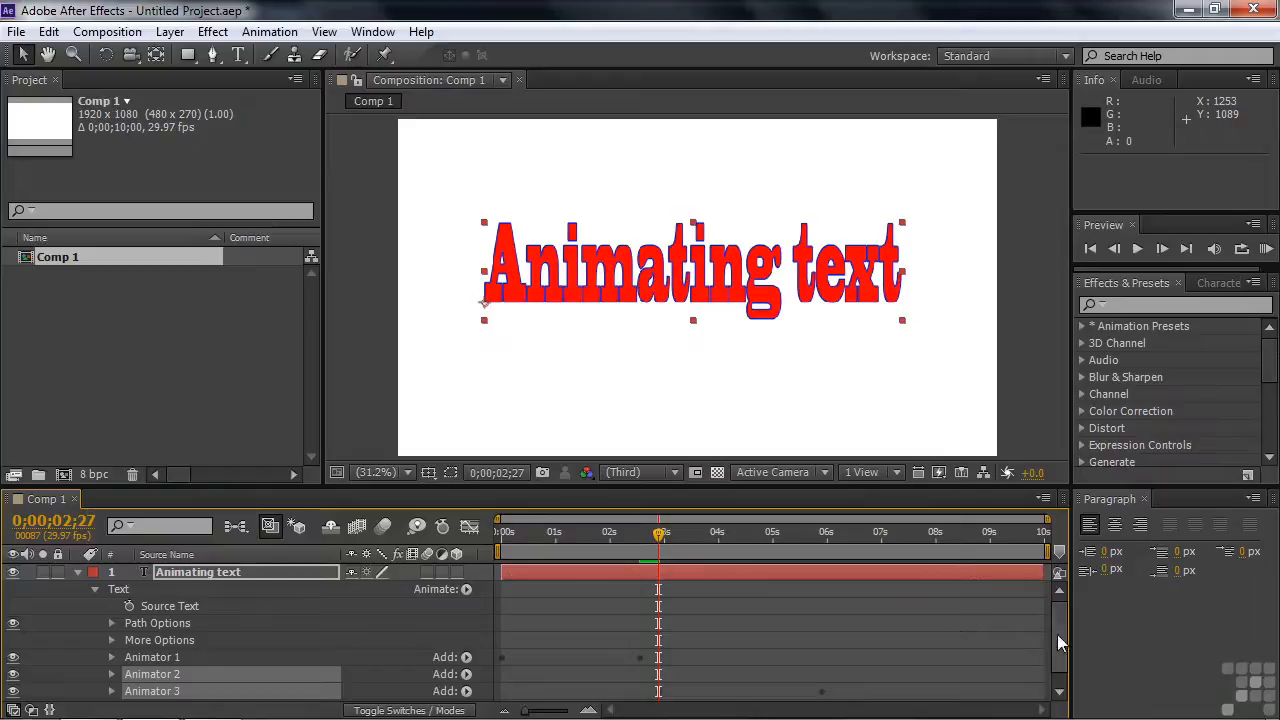
Step: Expand Animator 2 and Animator 3 to inspect their fill properties, and scrub through the color animation from about three seconds
scroll(1056, 638, down, 1)
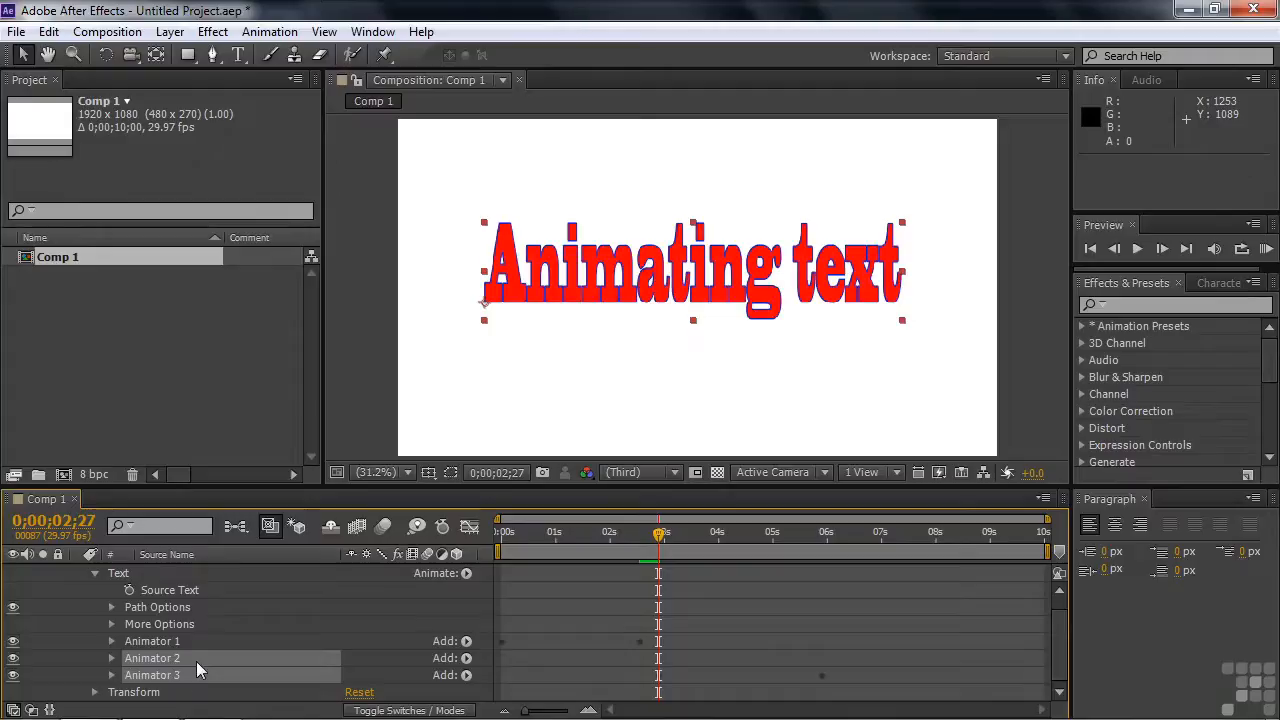
click(98, 657)
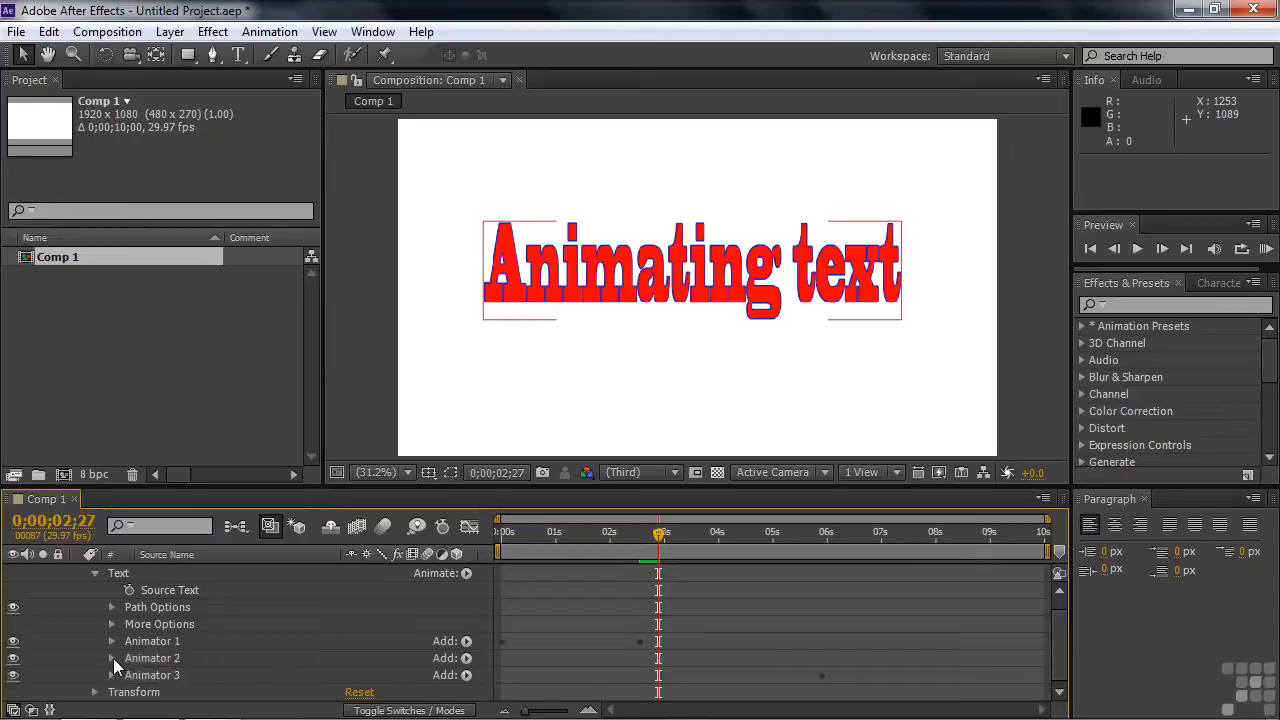
click(112, 658)
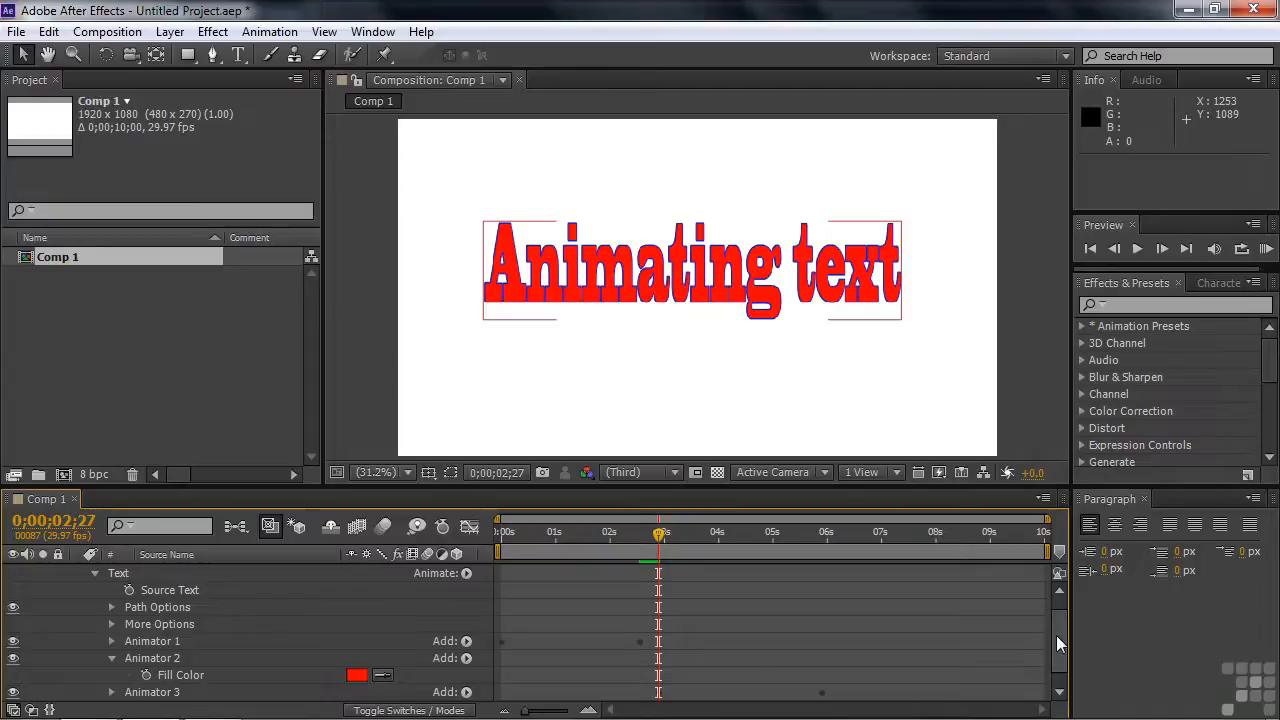
scroll(1056, 635, down, 1)
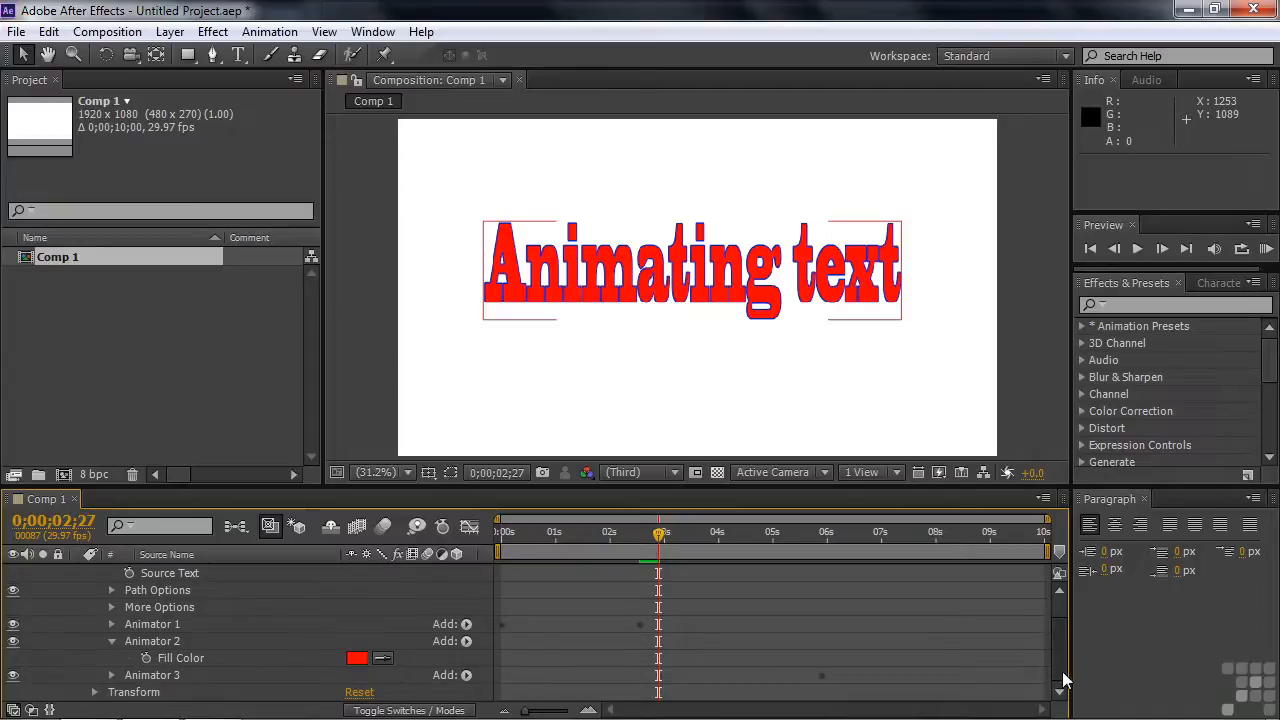
click(111, 675)
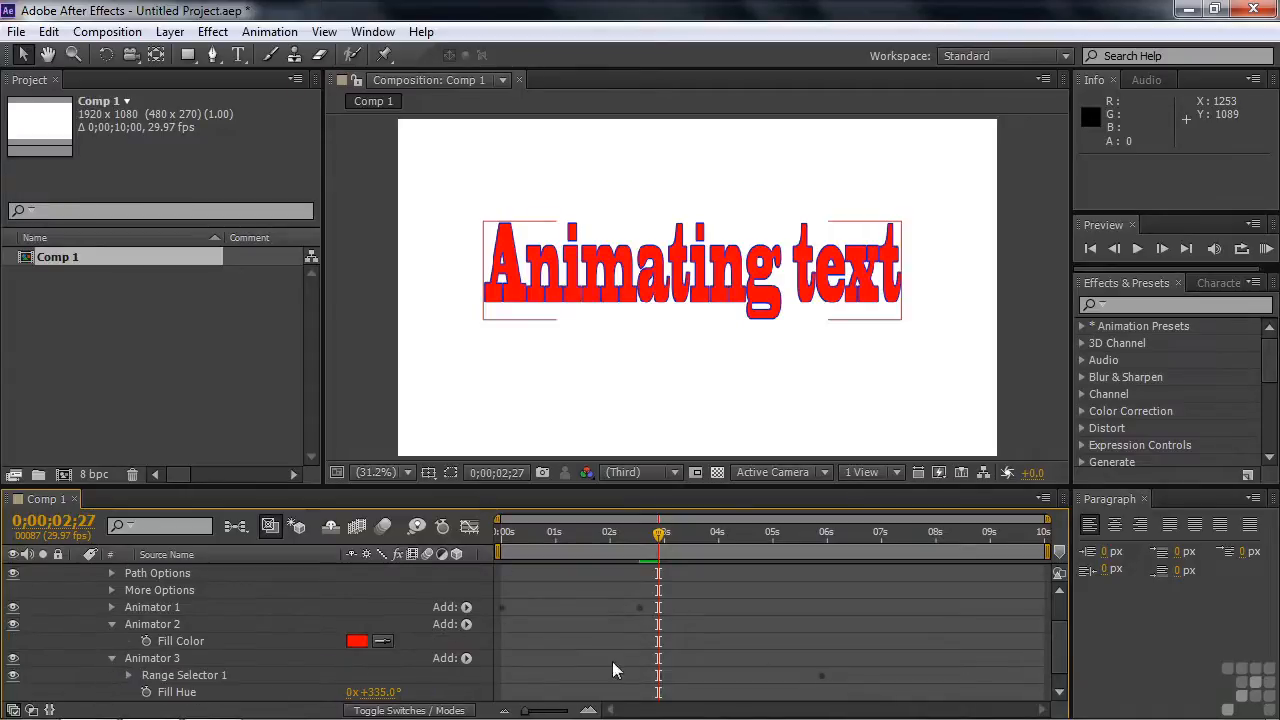
click(665, 537)
drag(668, 537, 666, 568)
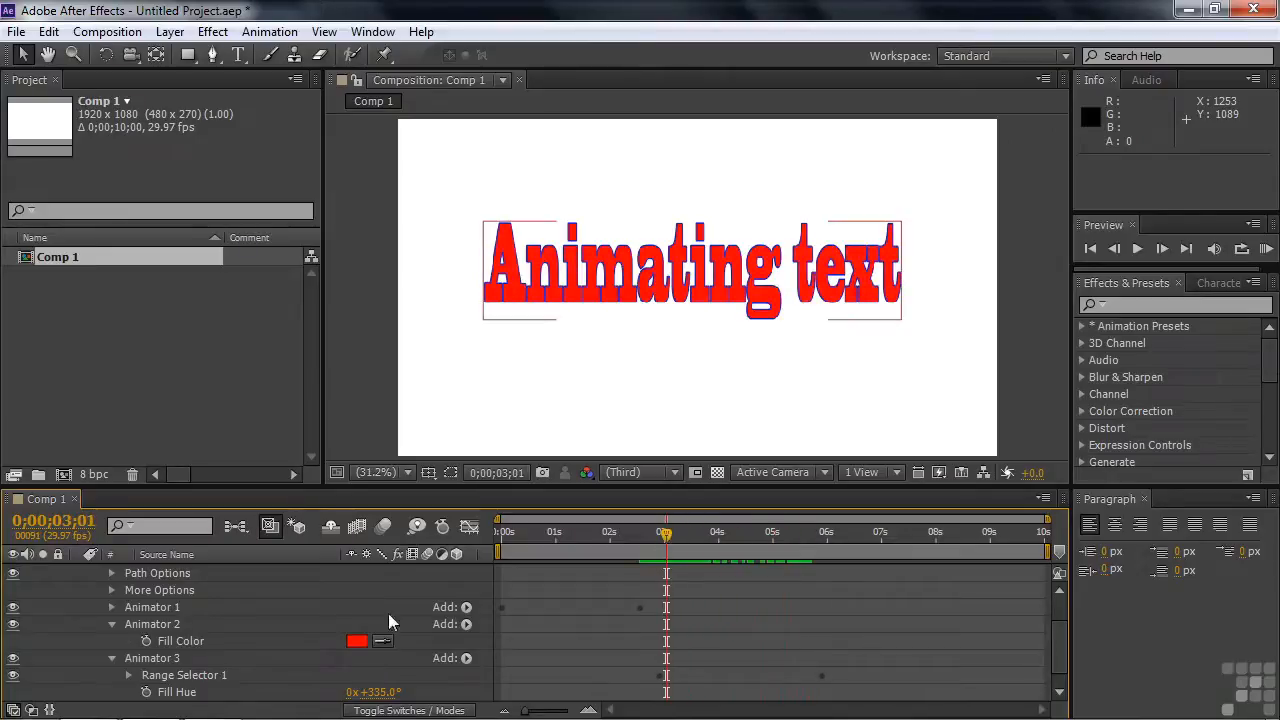
Step: Expand Animator 3's Range Selector 1, scrub between its Offset keyframes to examine the color change, and collapse Animator 3
click(129, 675)
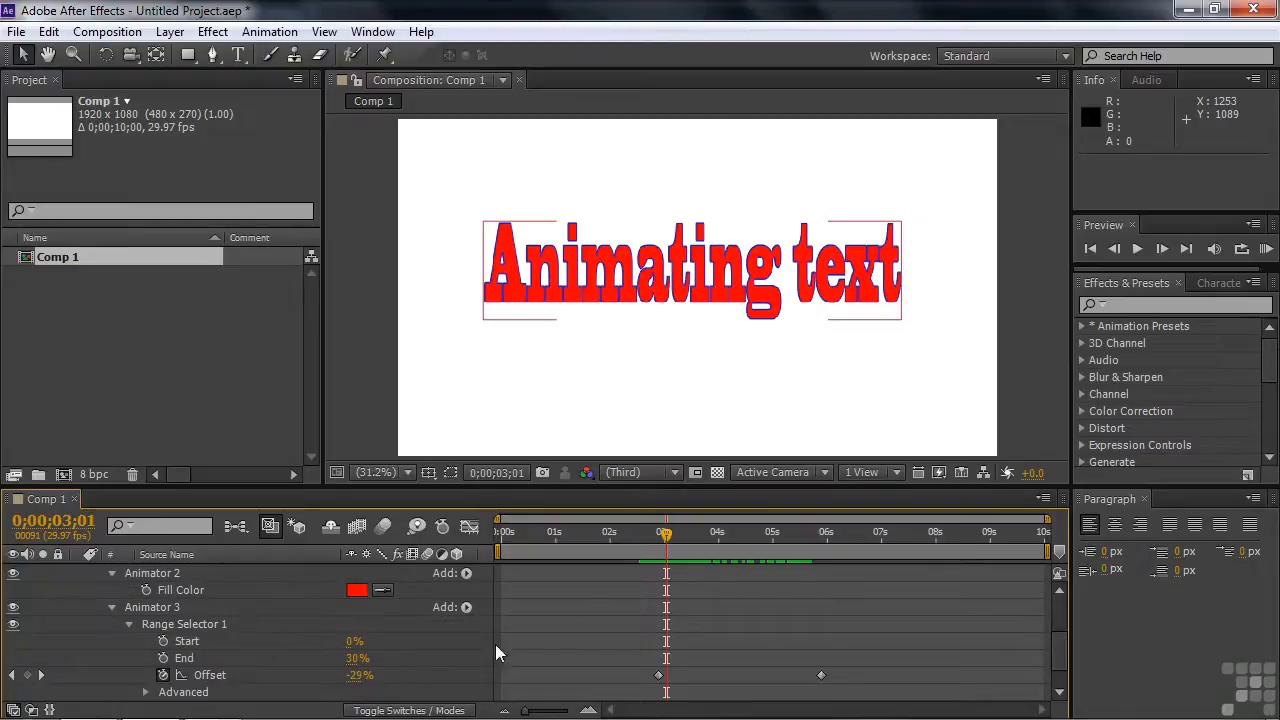
drag(666, 535, 717, 543)
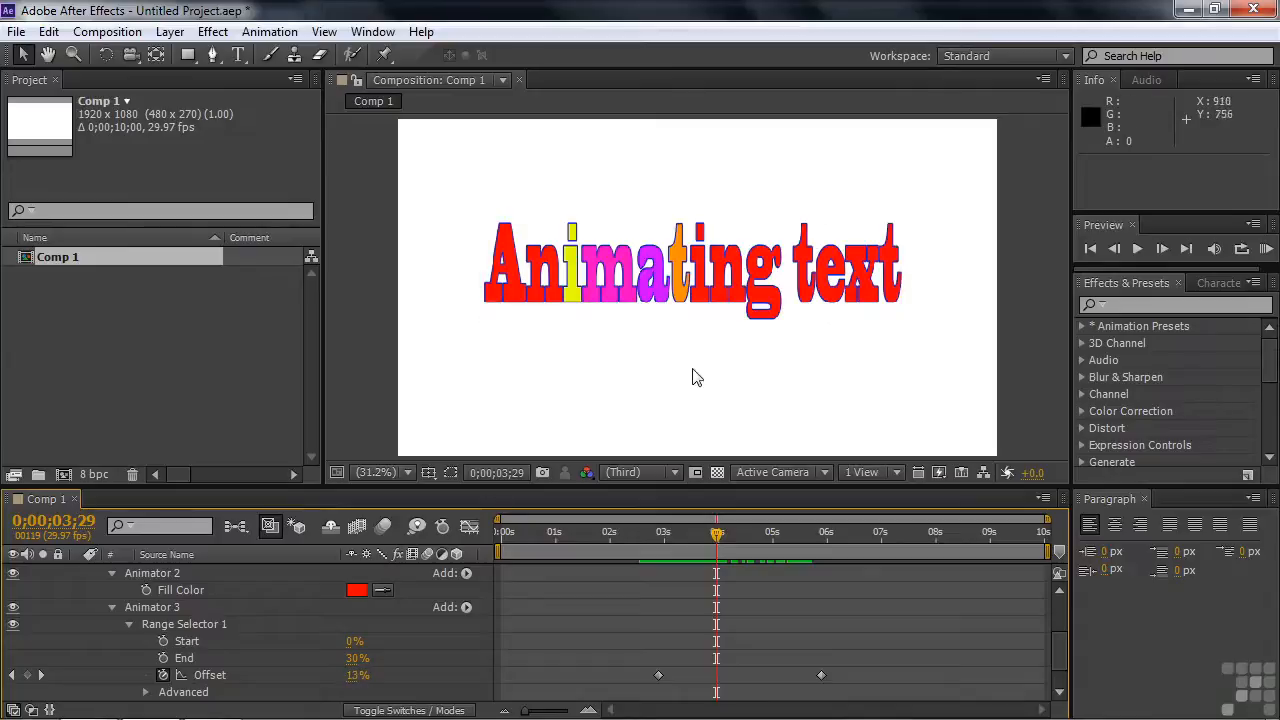
drag(718, 540, 654, 555)
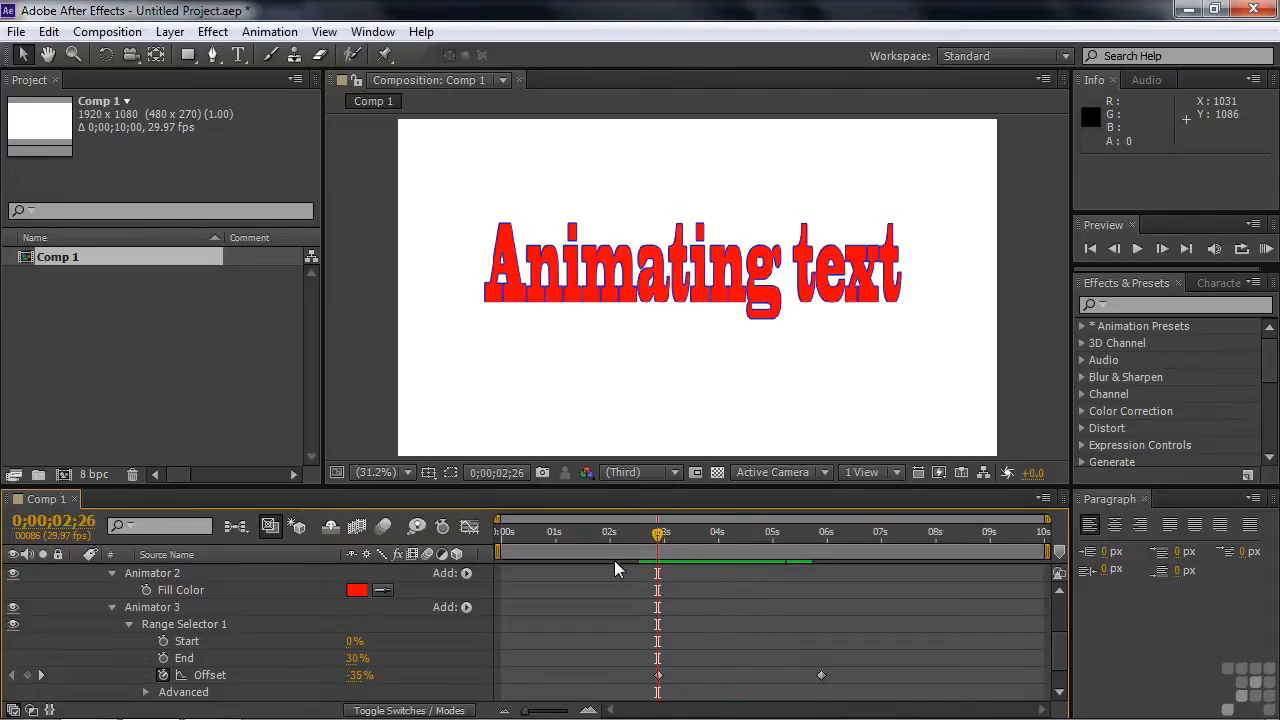
click(112, 607)
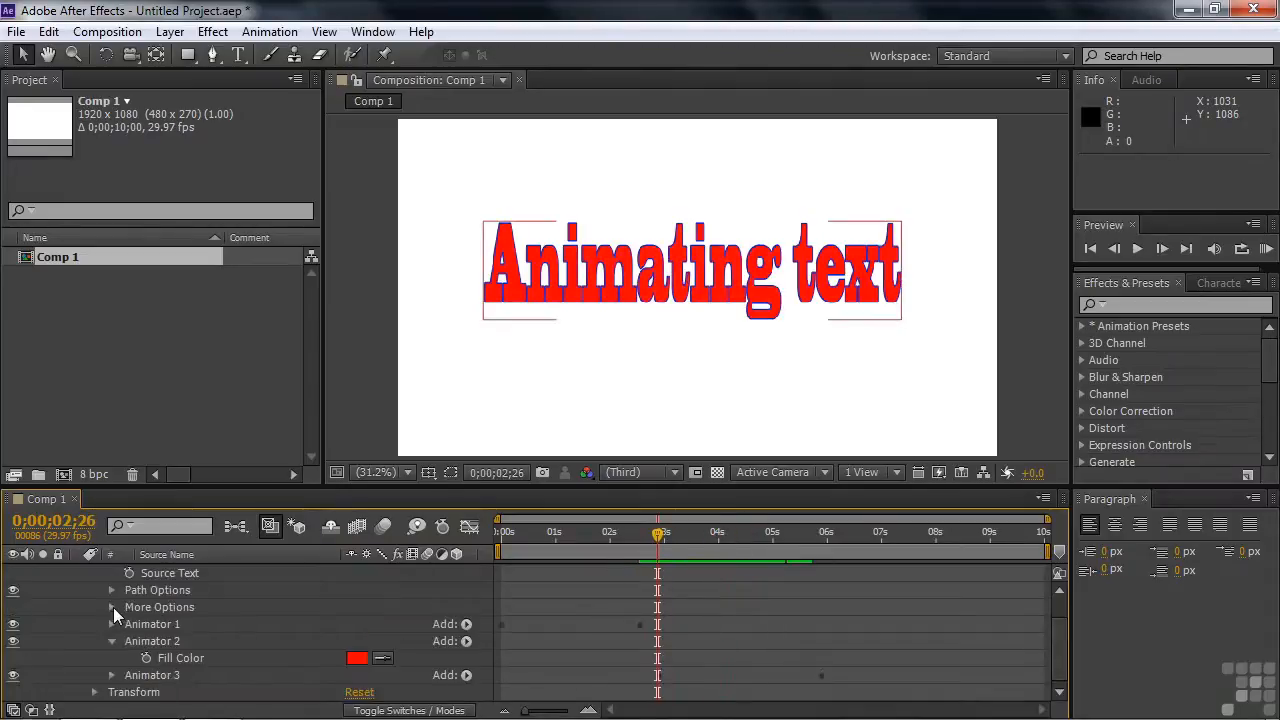
Step: Keyframe Animator 2's Fill Color at 0;00;02;27 and 0;00;05;28, and make the first keyframe a hold keyframe
mouse_move(657, 540)
mouse_down()
mouse_move(535, 549)
mouse_move(662, 551)
mouse_up()
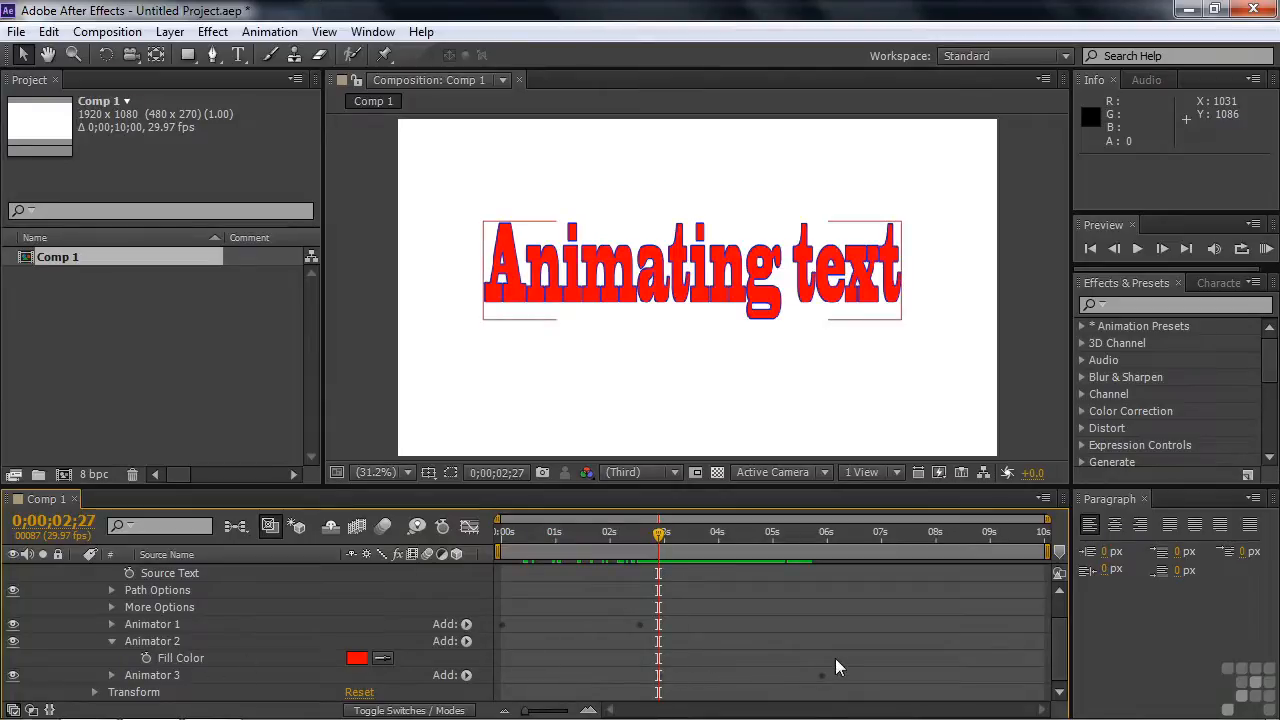
click(146, 658)
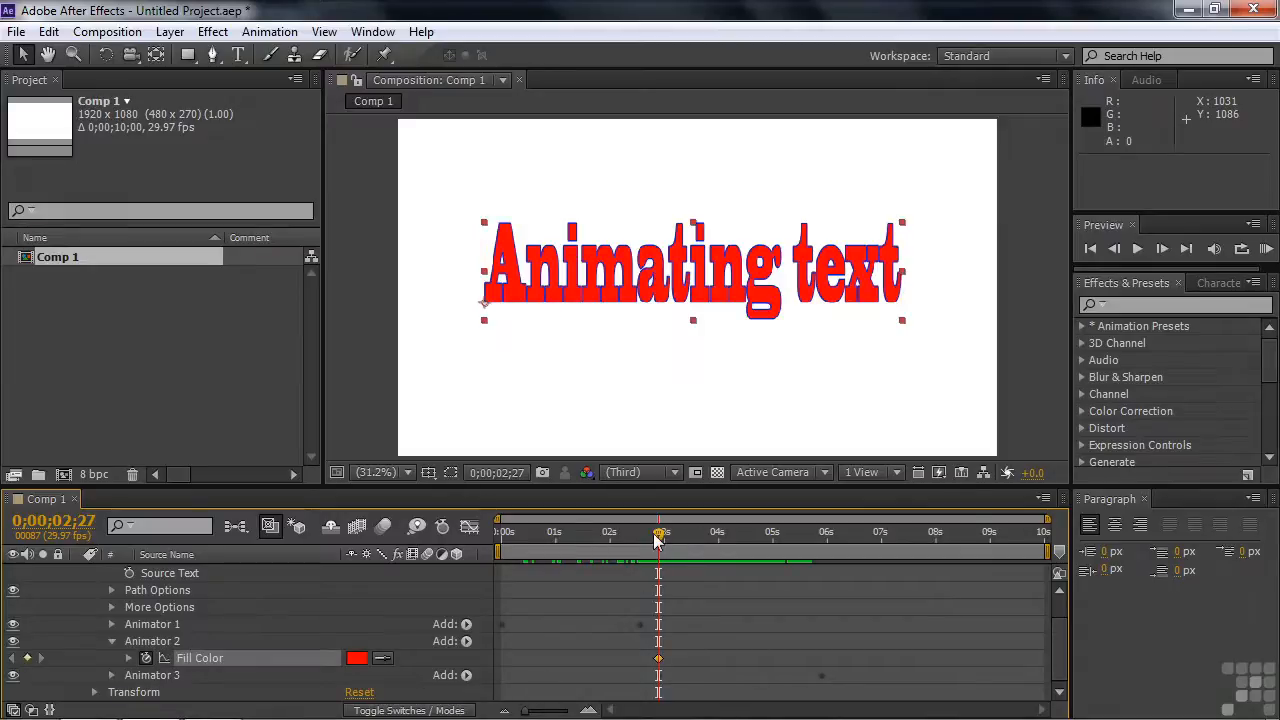
drag(658, 538, 825, 542)
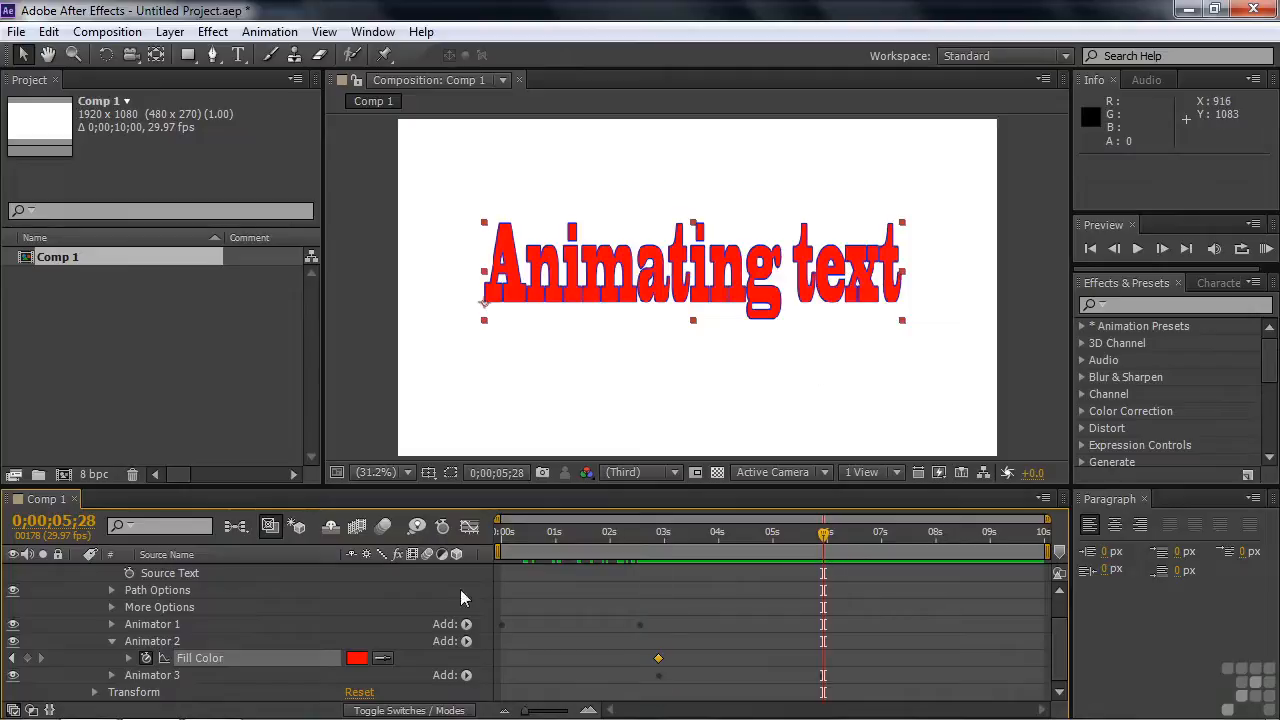
right_click(658, 658)
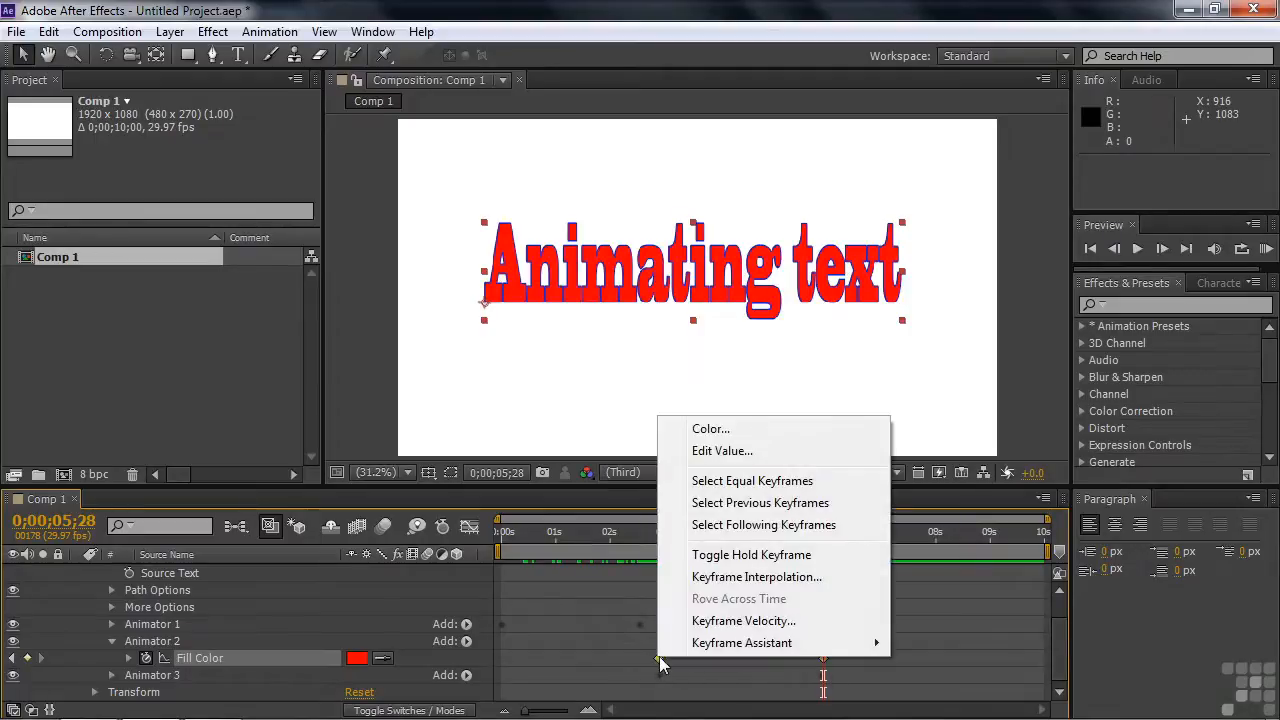
click(727, 556)
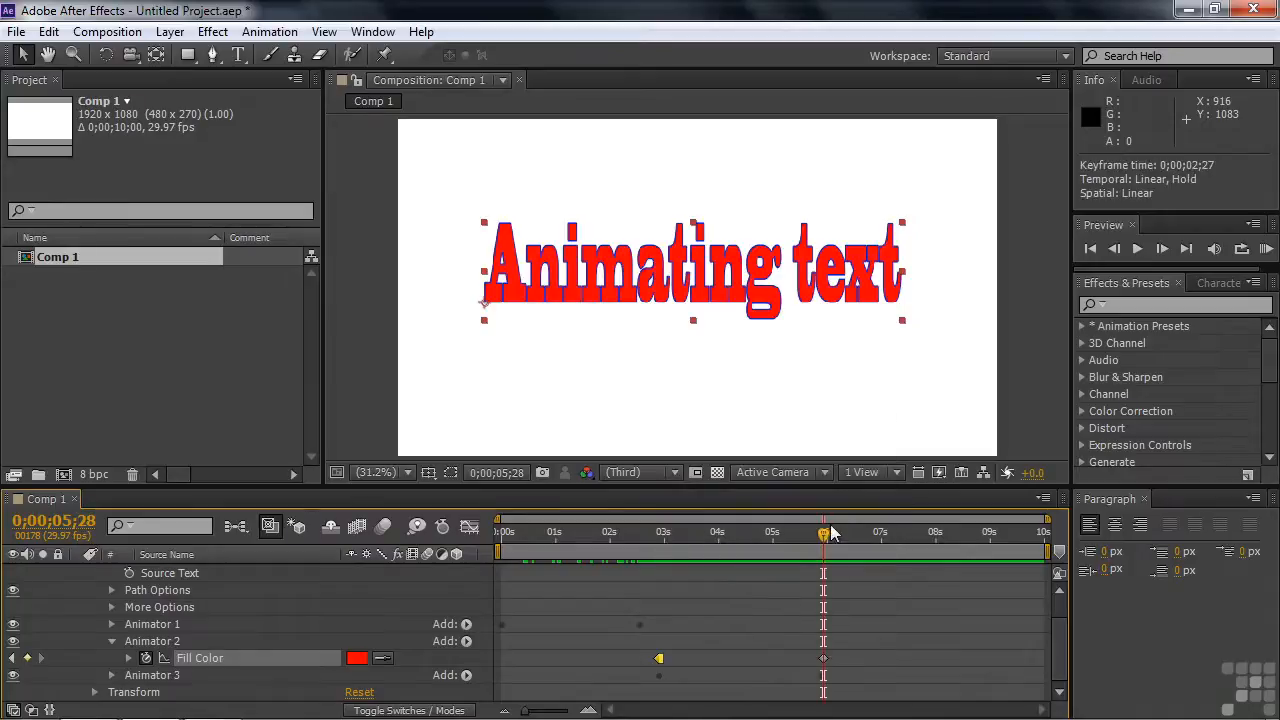
Step: Add a white Fill Color keyframe to Animator 2 at 0;00;02;22, hiding the animator to sample white from inside the letters
drag(826, 536, 649, 539)
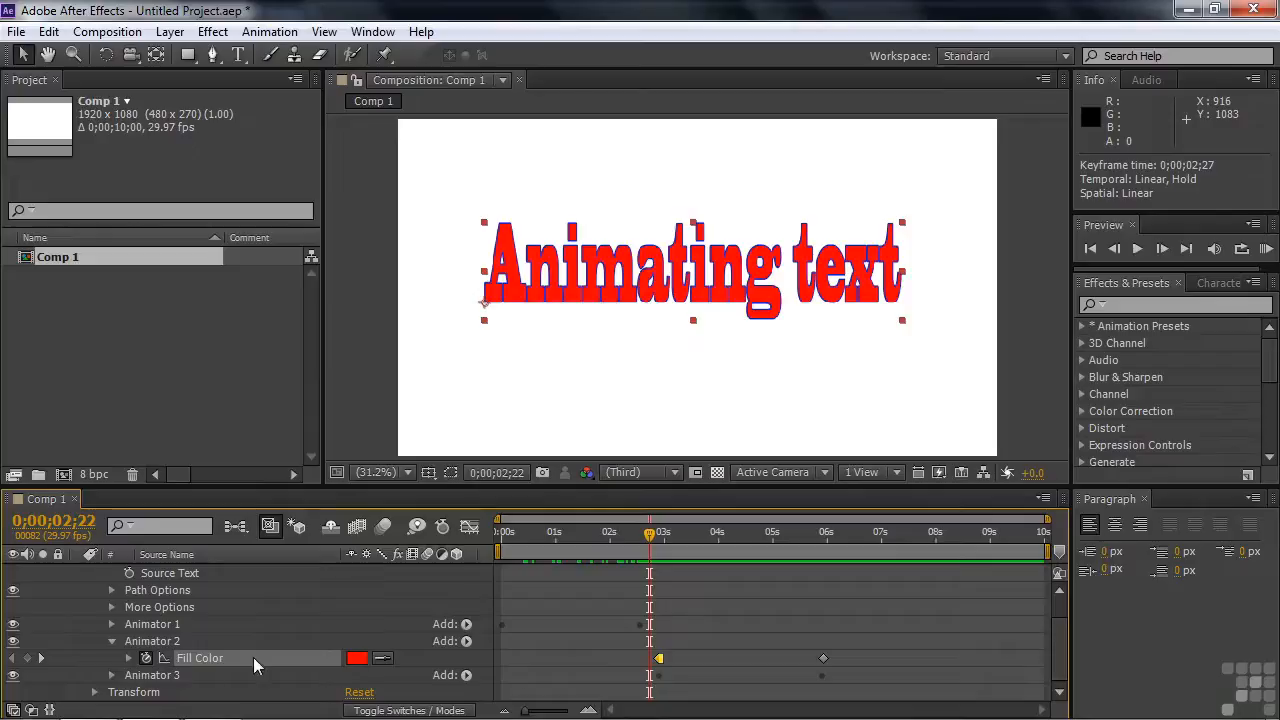
click(383, 658)
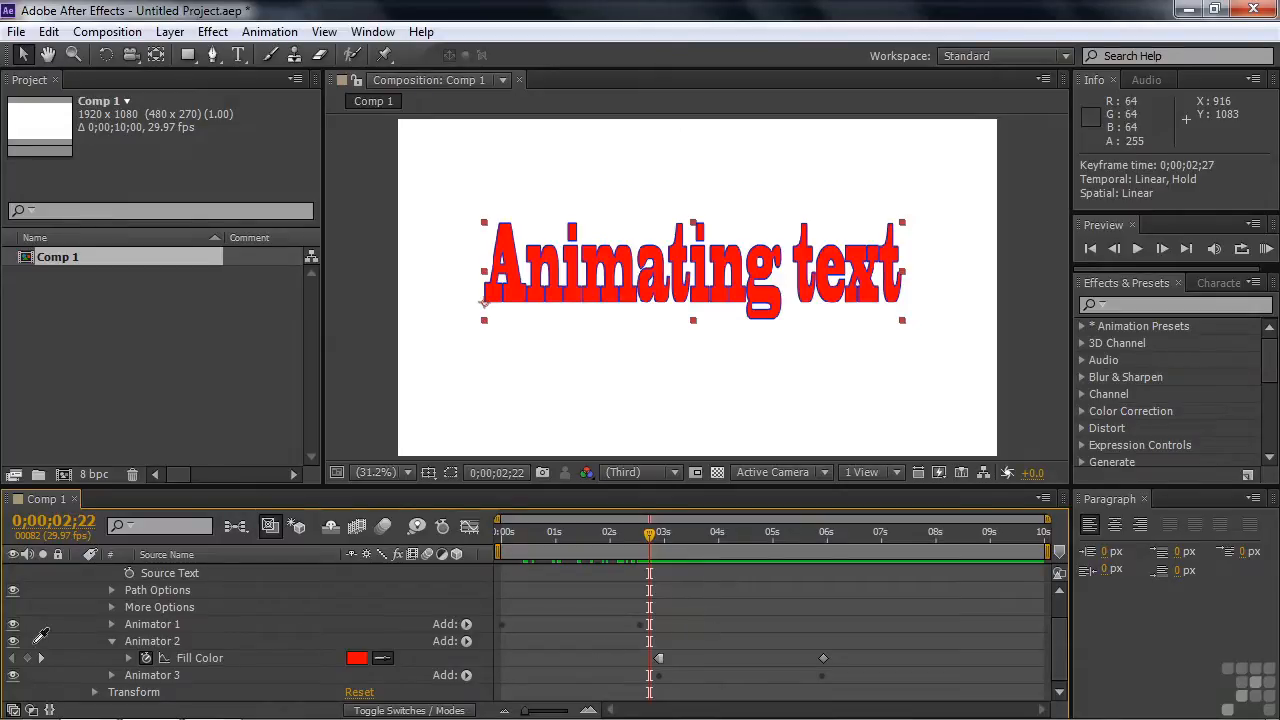
click(354, 656)
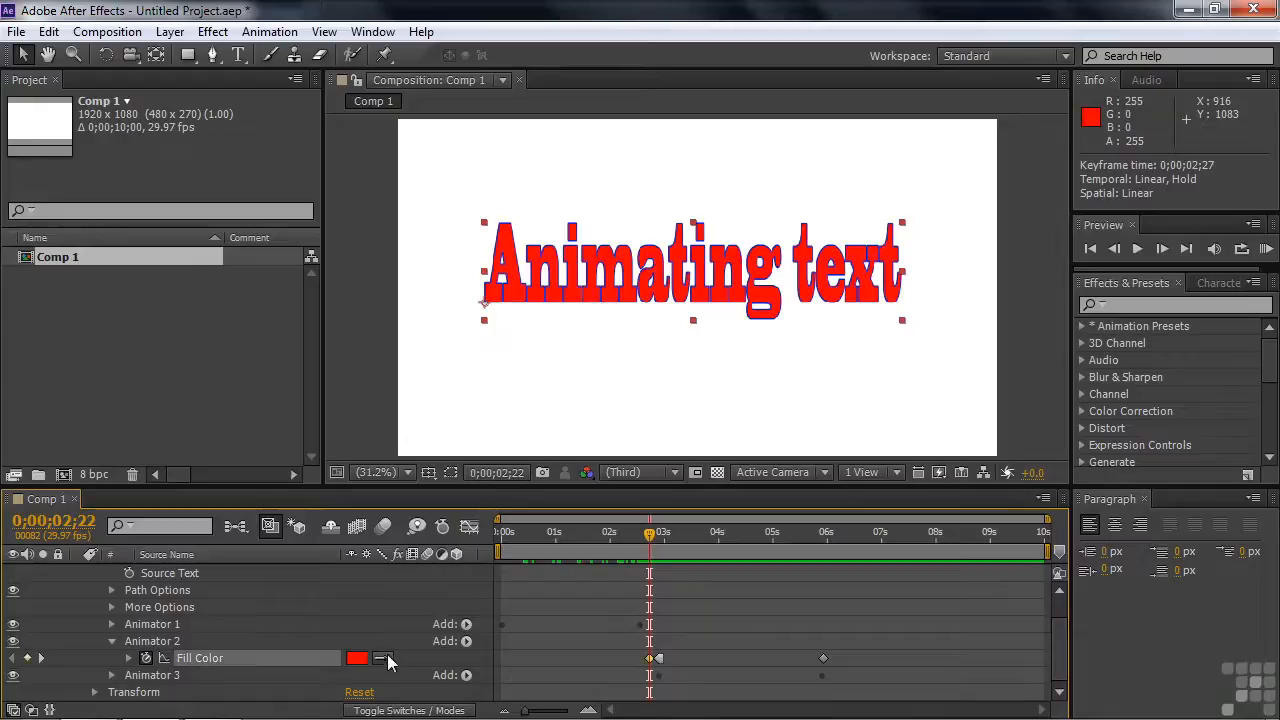
click(13, 643)
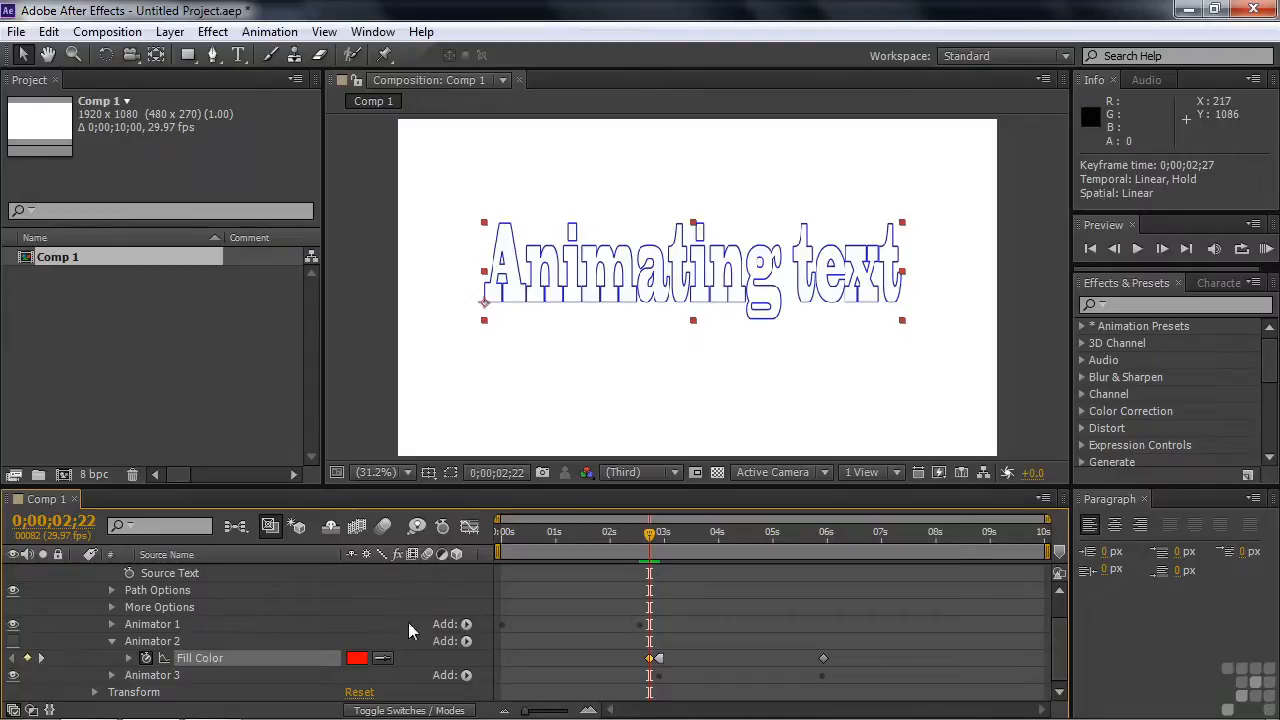
click(382, 658)
click(518, 288)
mouse_move(634, 536)
mouse_down()
mouse_move(563, 536)
mouse_move(686, 536)
mouse_move(625, 538)
mouse_move(648, 538)
mouse_up()
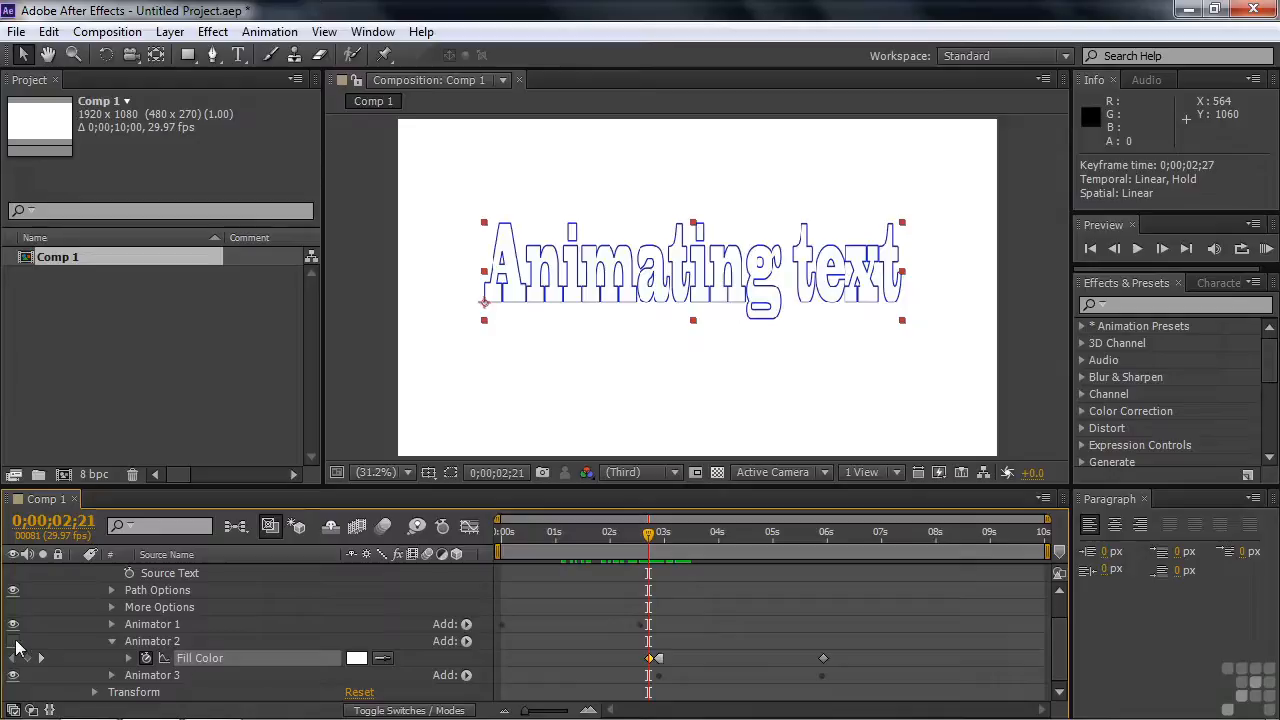
Step: Copy Animator 2's white Fill Color keyframe from 0;00;02;22 to 0;00;06;02 and preview the color animation from 0;00;02;13
drag(654, 534, 831, 553)
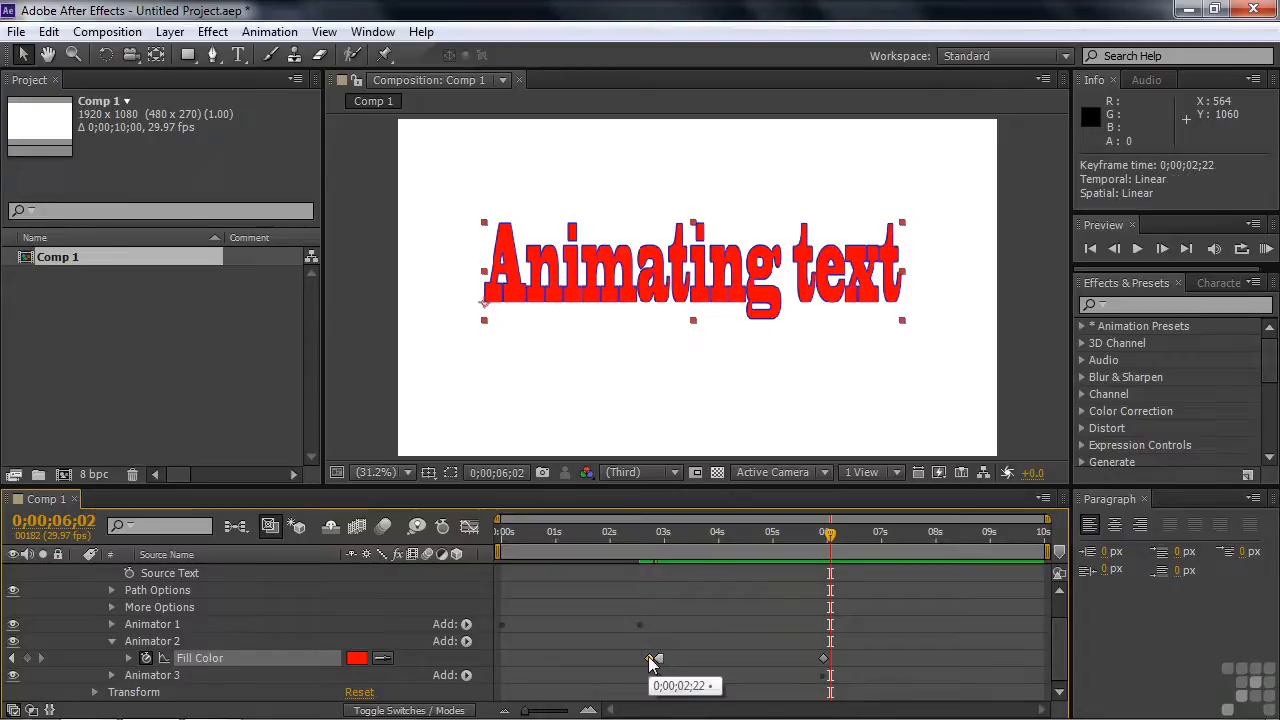
key(ctrl+c)
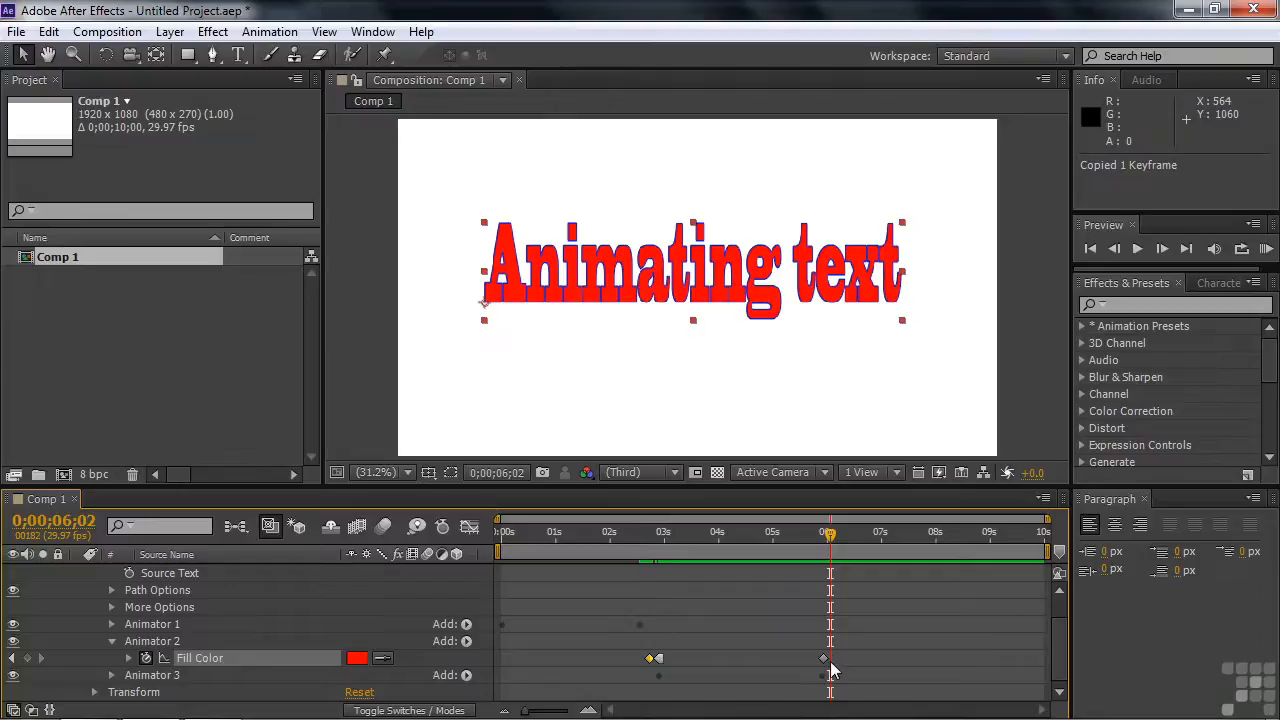
key(ctrl+v)
drag(832, 540, 632, 572)
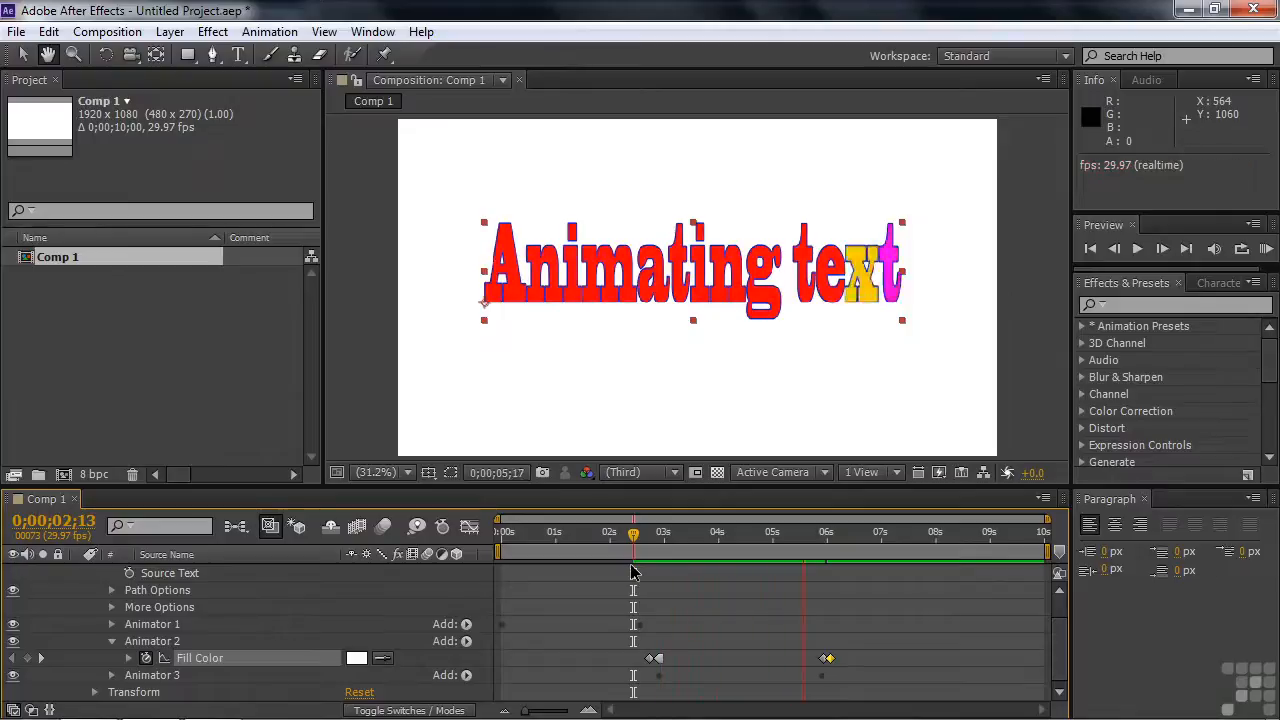
key(space)
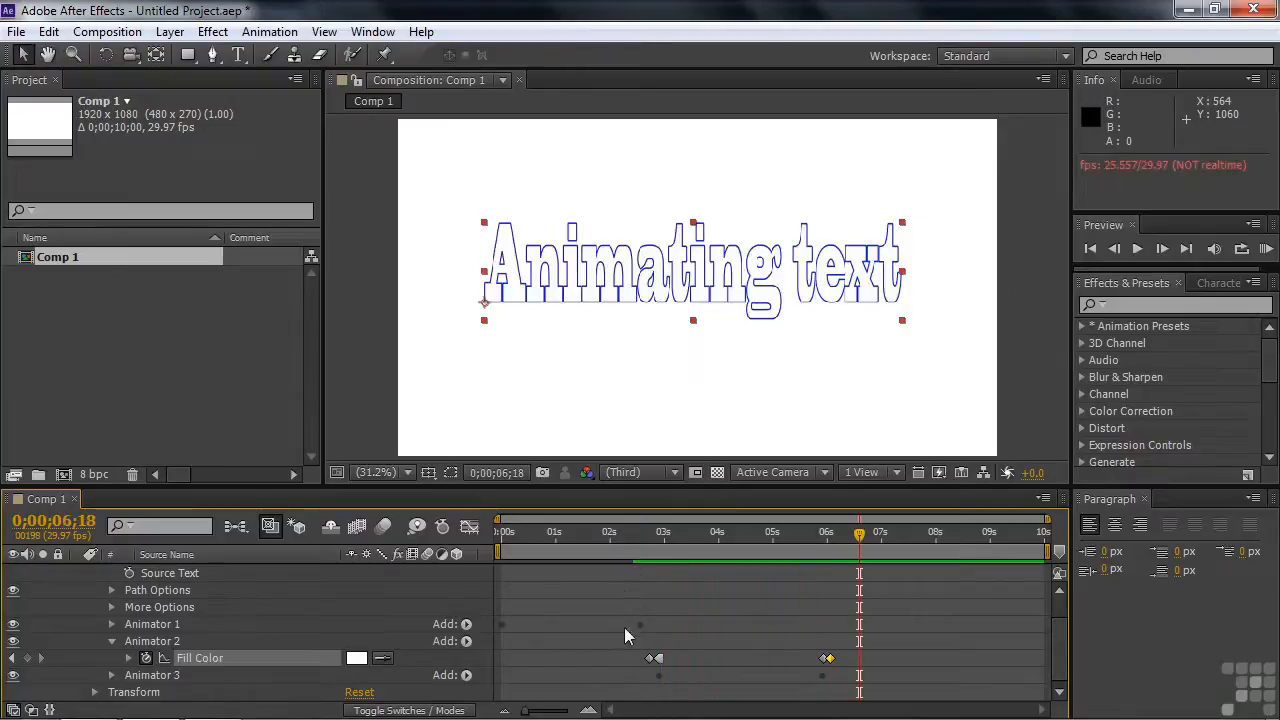
Step: Collapse the text layer and apply Random Fly Off from Bridge's Text > Animate Out presets to it at 0;00;06;18
click(111, 641)
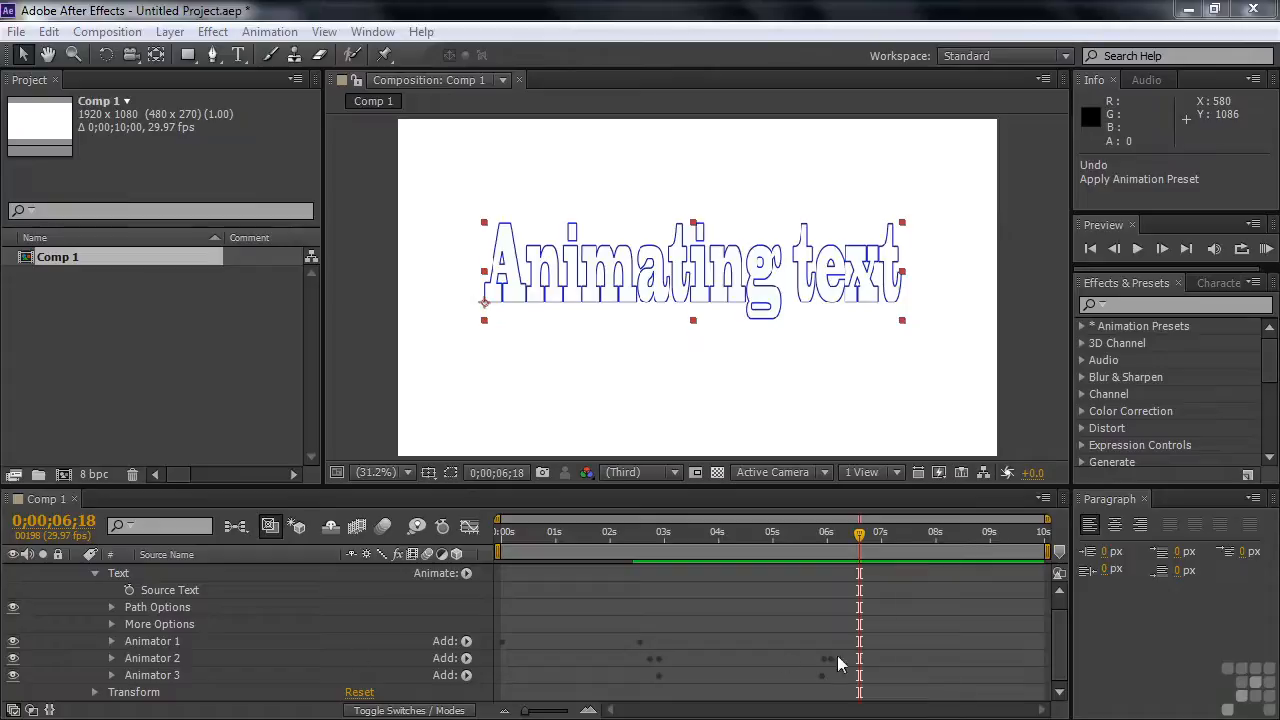
scroll(1053, 657, up, 1)
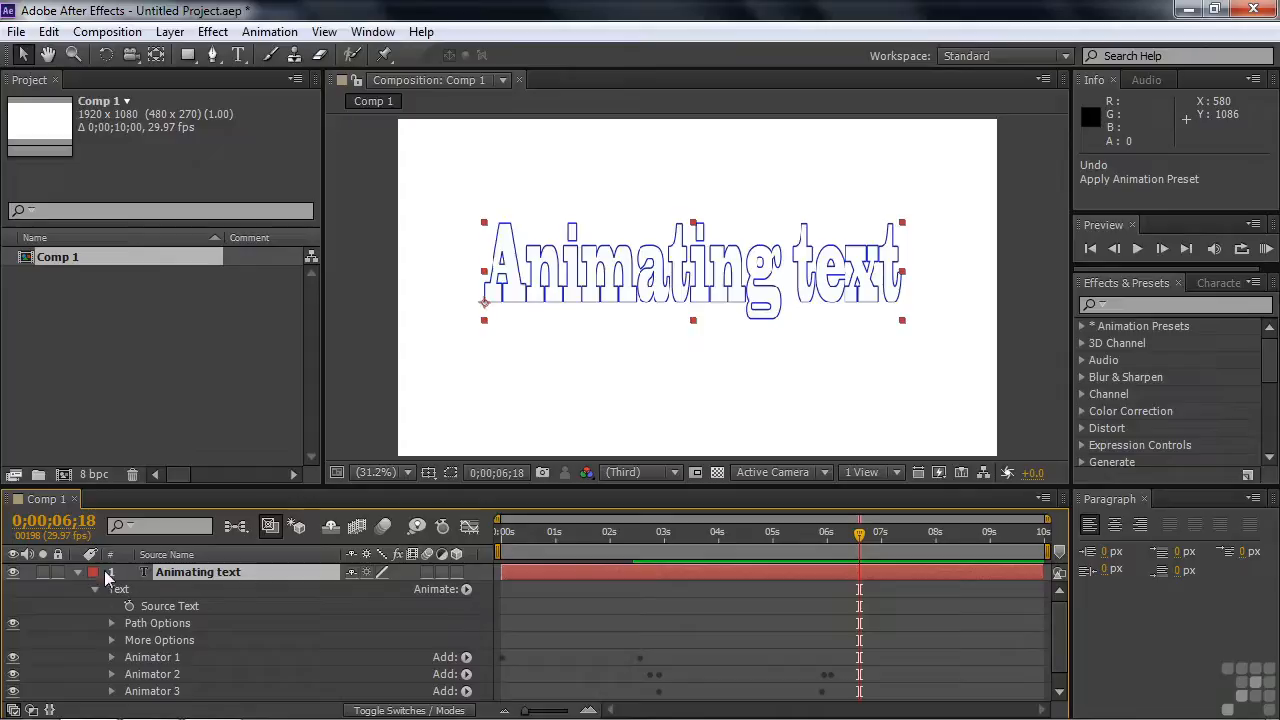
click(77, 572)
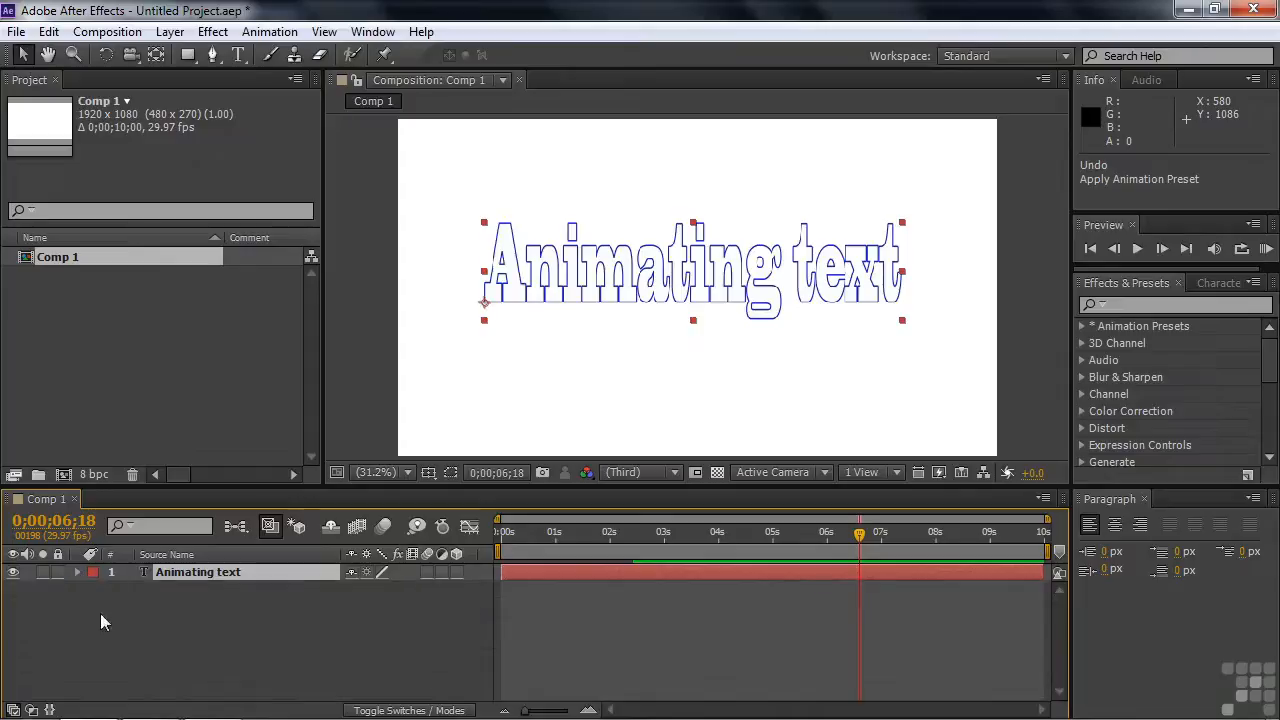
click(180, 573)
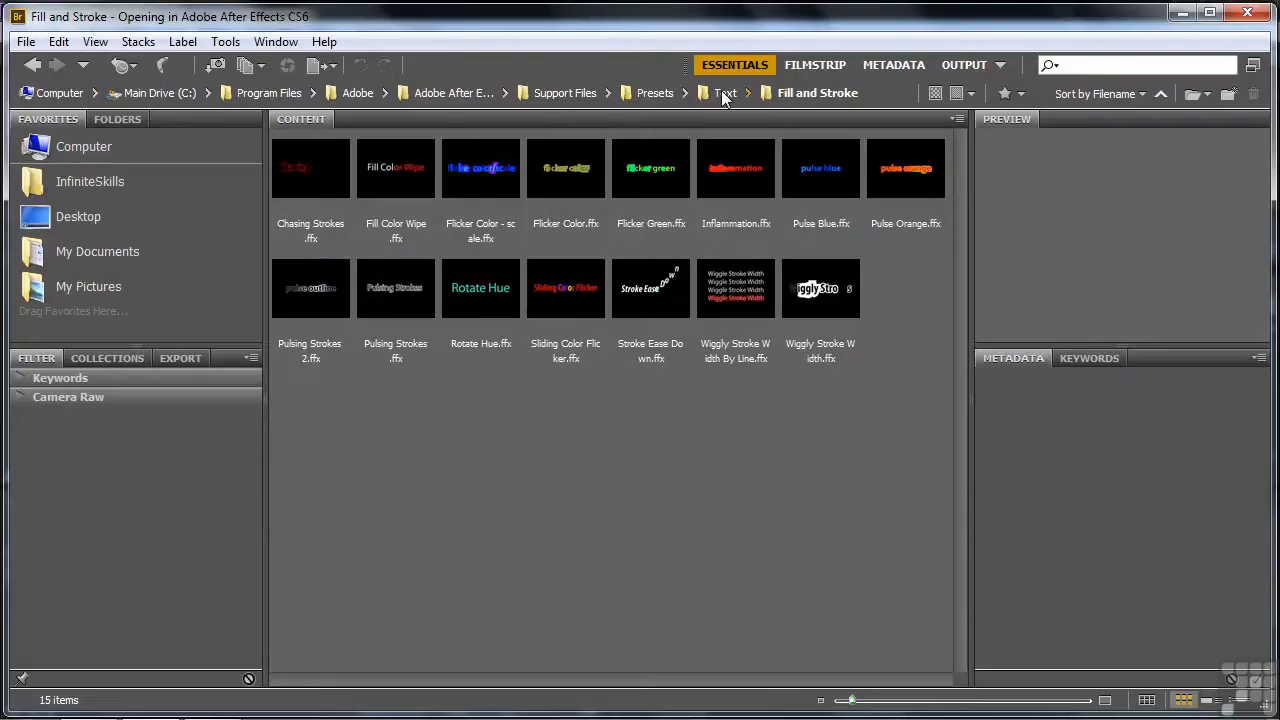
click(724, 94)
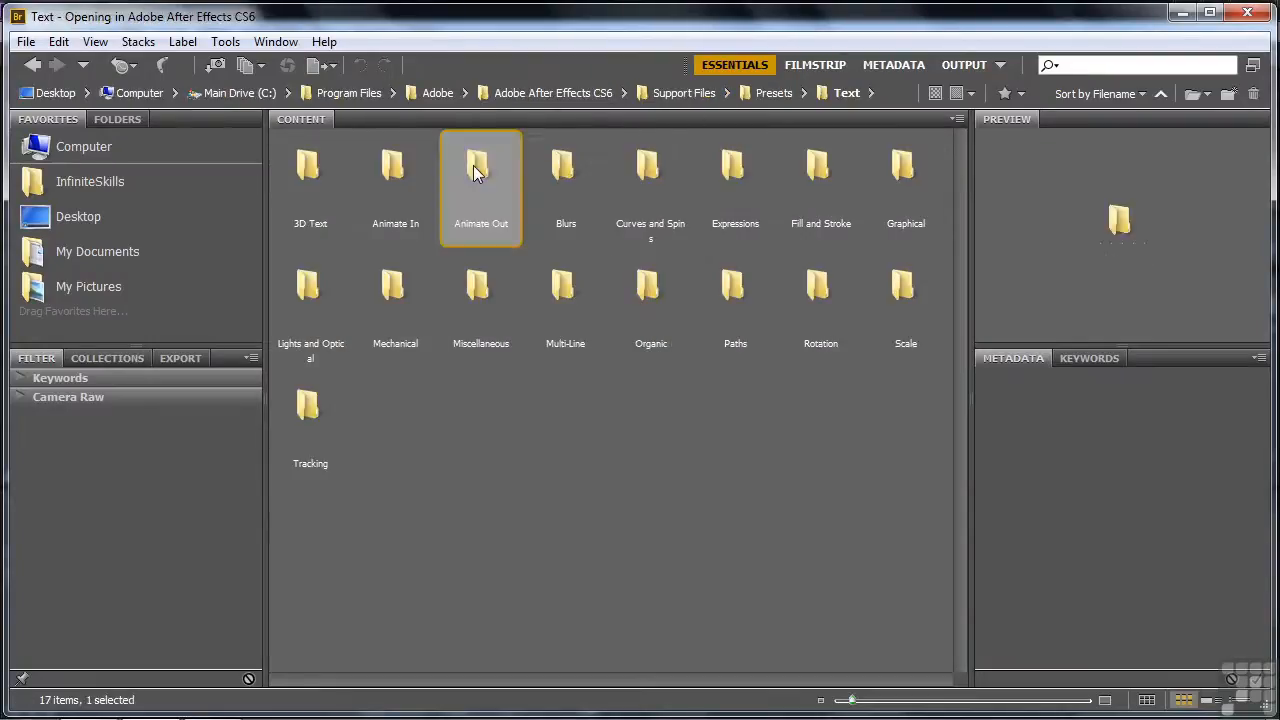
double_click(473, 165)
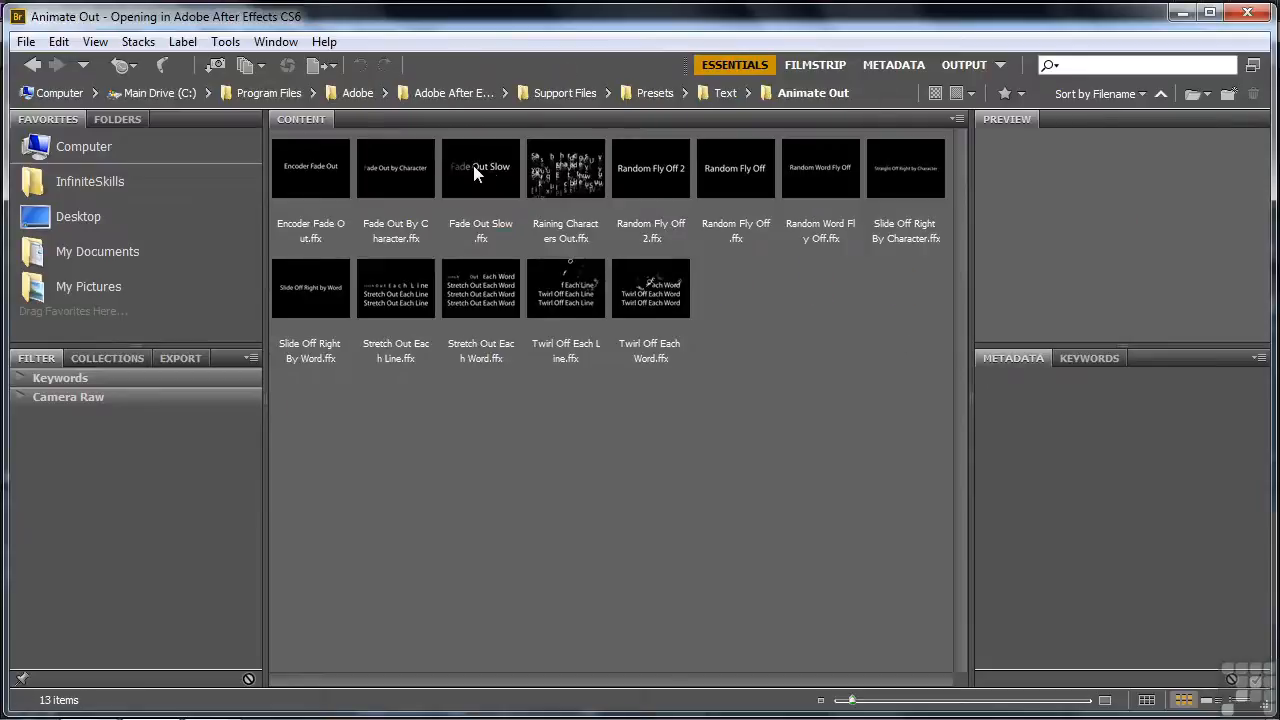
click(729, 168)
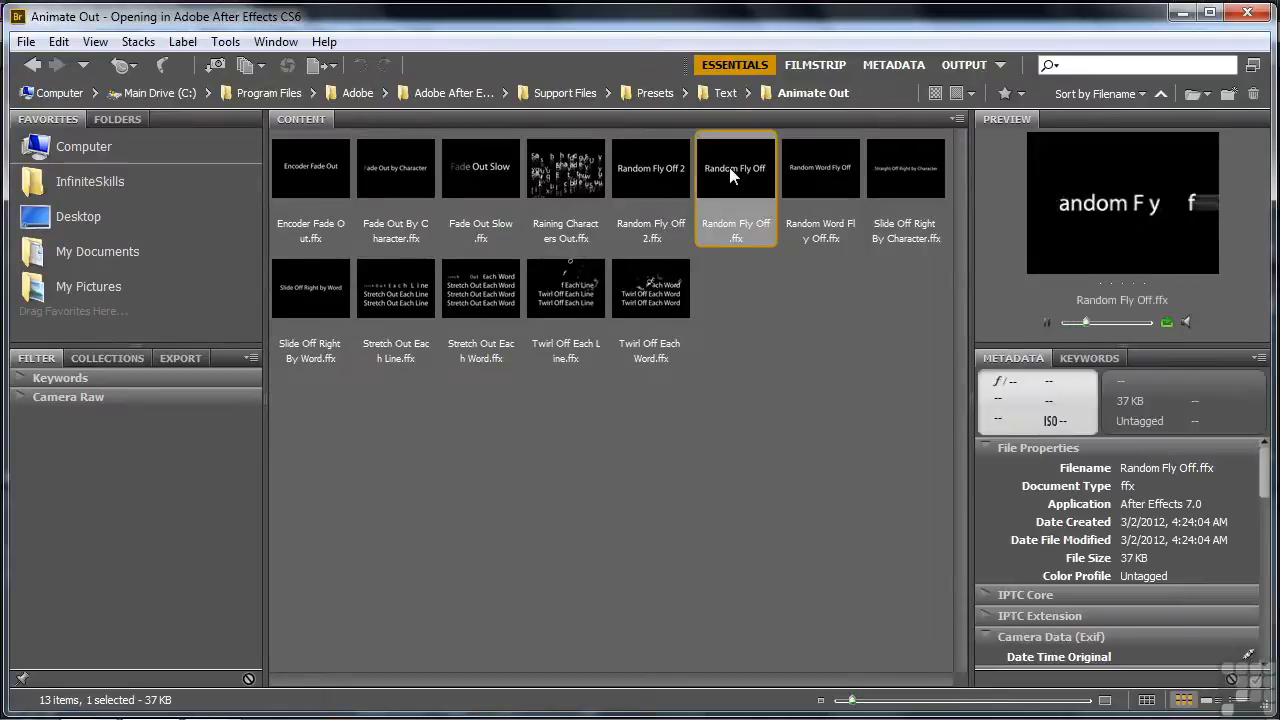
click(661, 165)
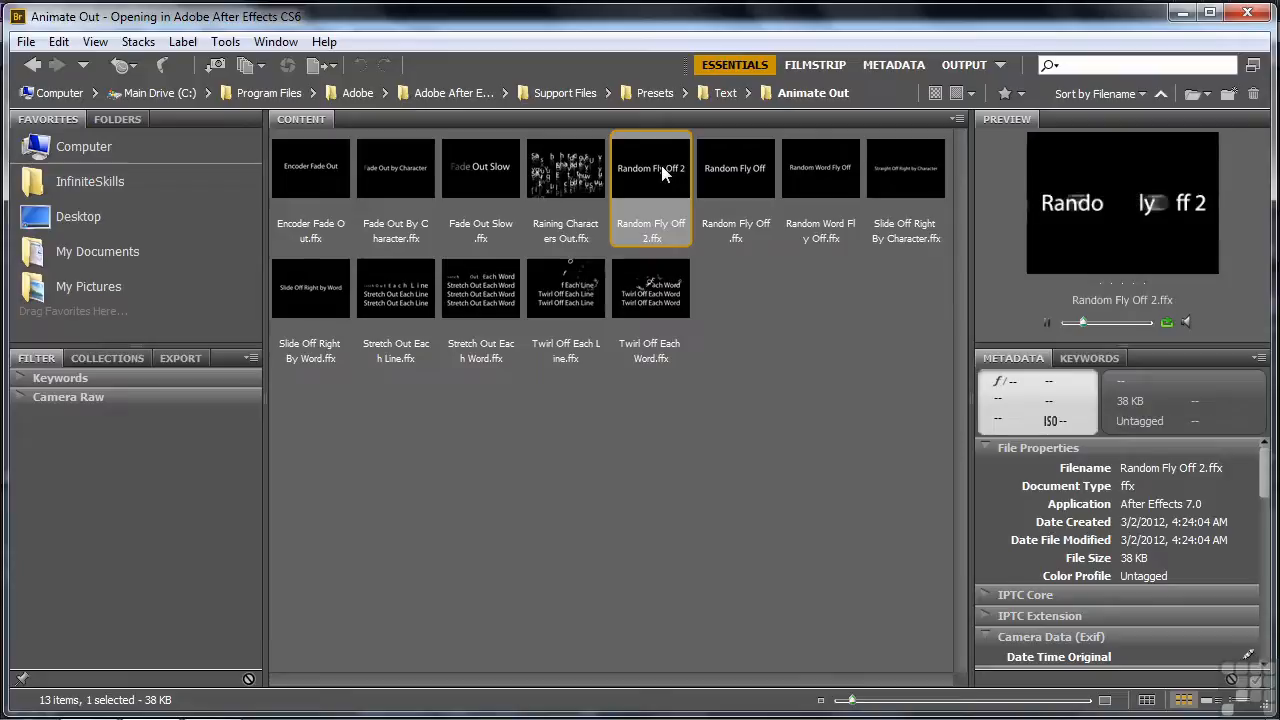
click(742, 169)
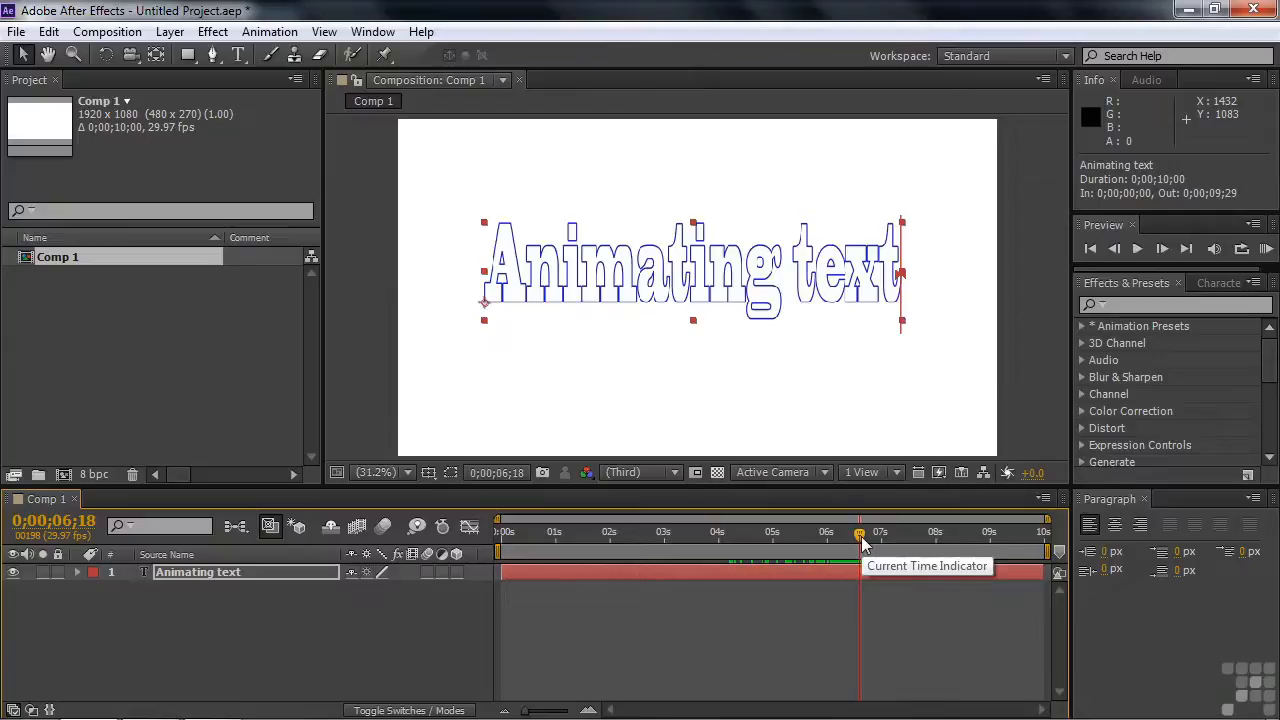
Step: Expand Animator 4's Range Selector 1 on the text layer and scrub past its first Start keyframe to examine the fly-off
click(78, 570)
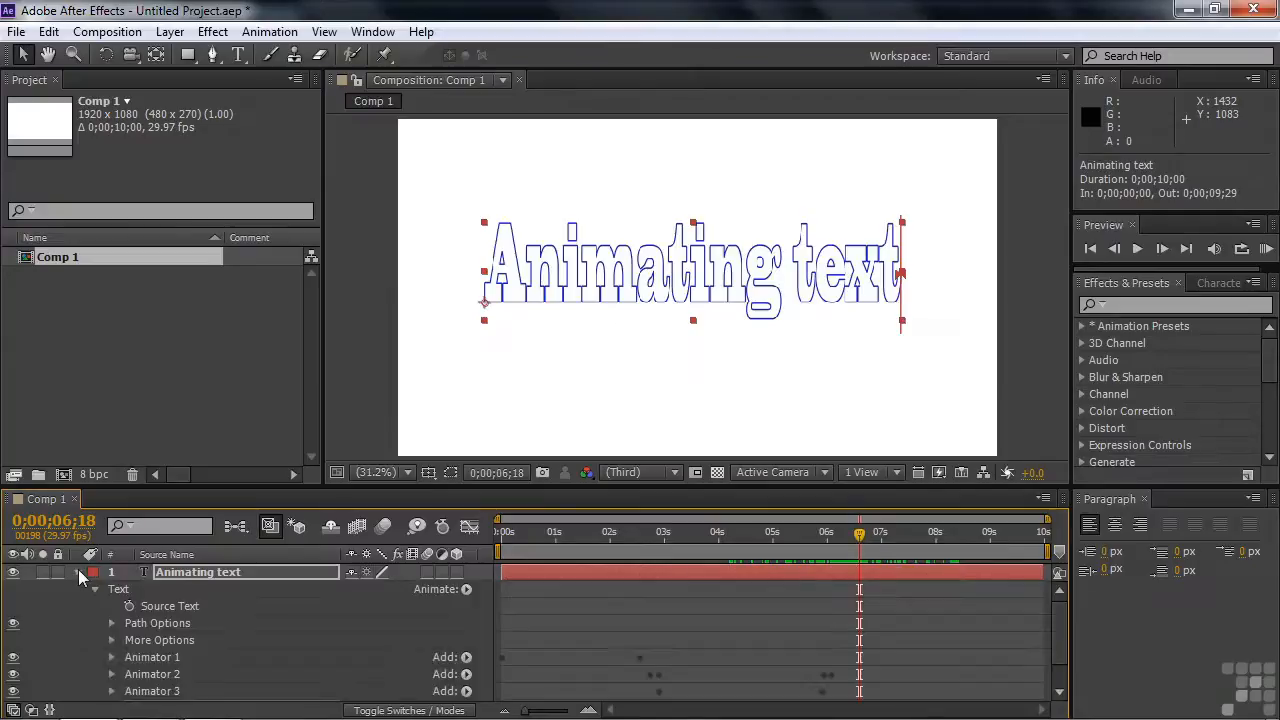
scroll(1050, 640, down, 2)
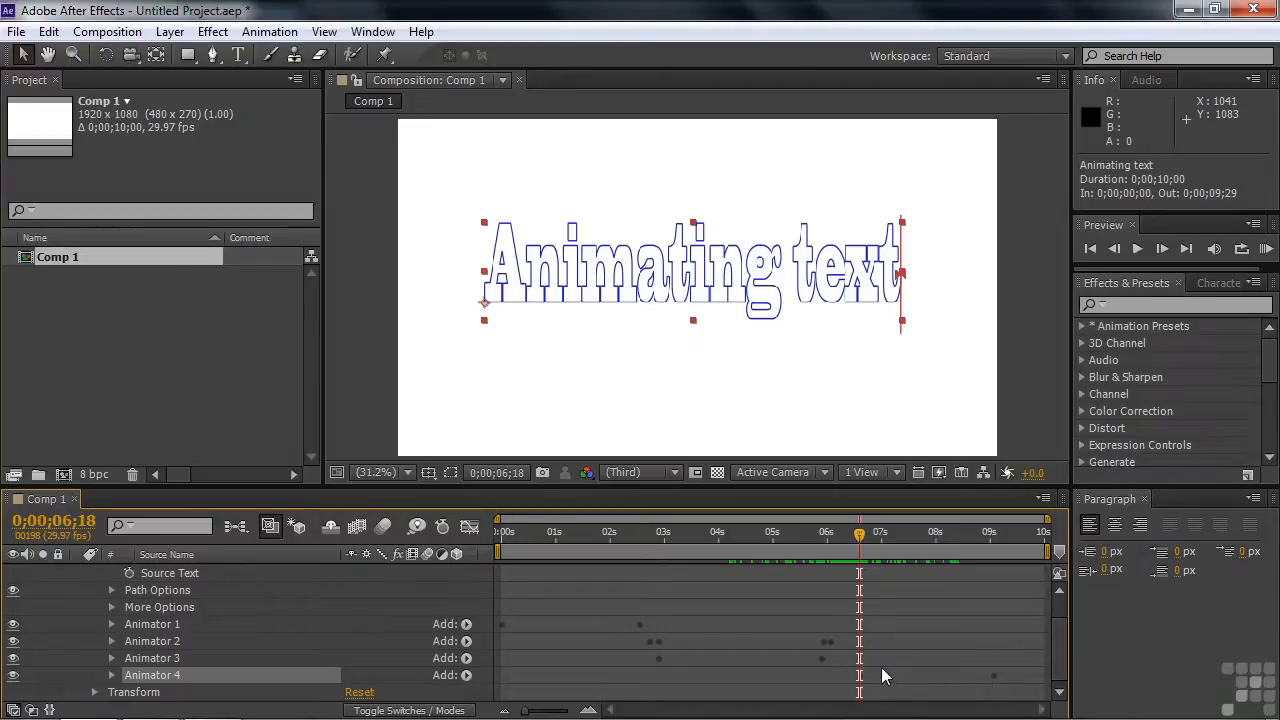
click(111, 675)
click(128, 675)
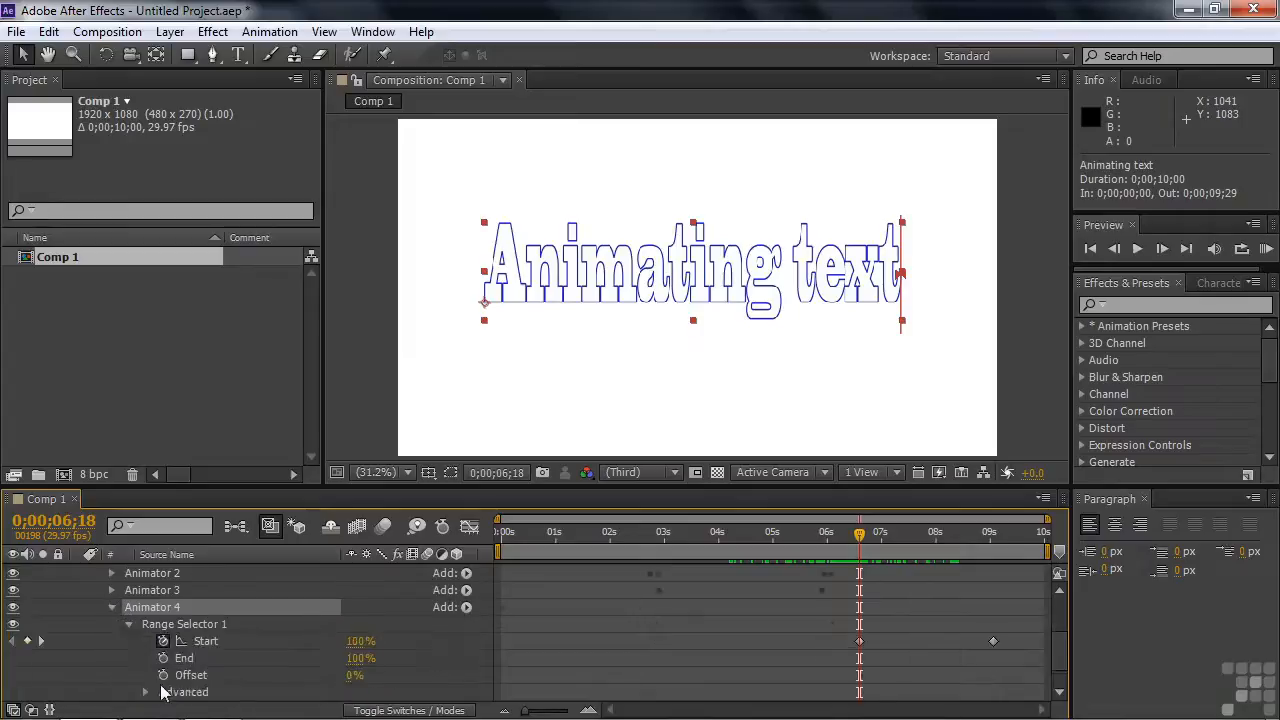
drag(1057, 647, 1060, 655)
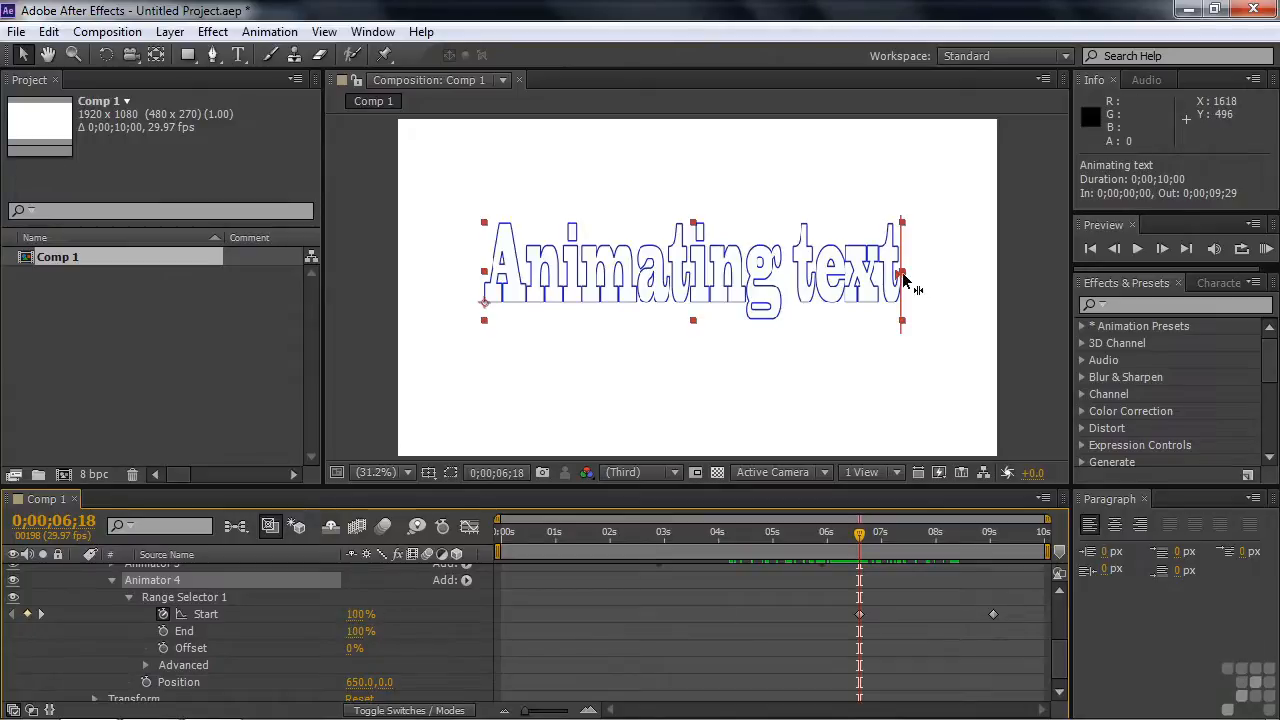
drag(860, 534, 872, 545)
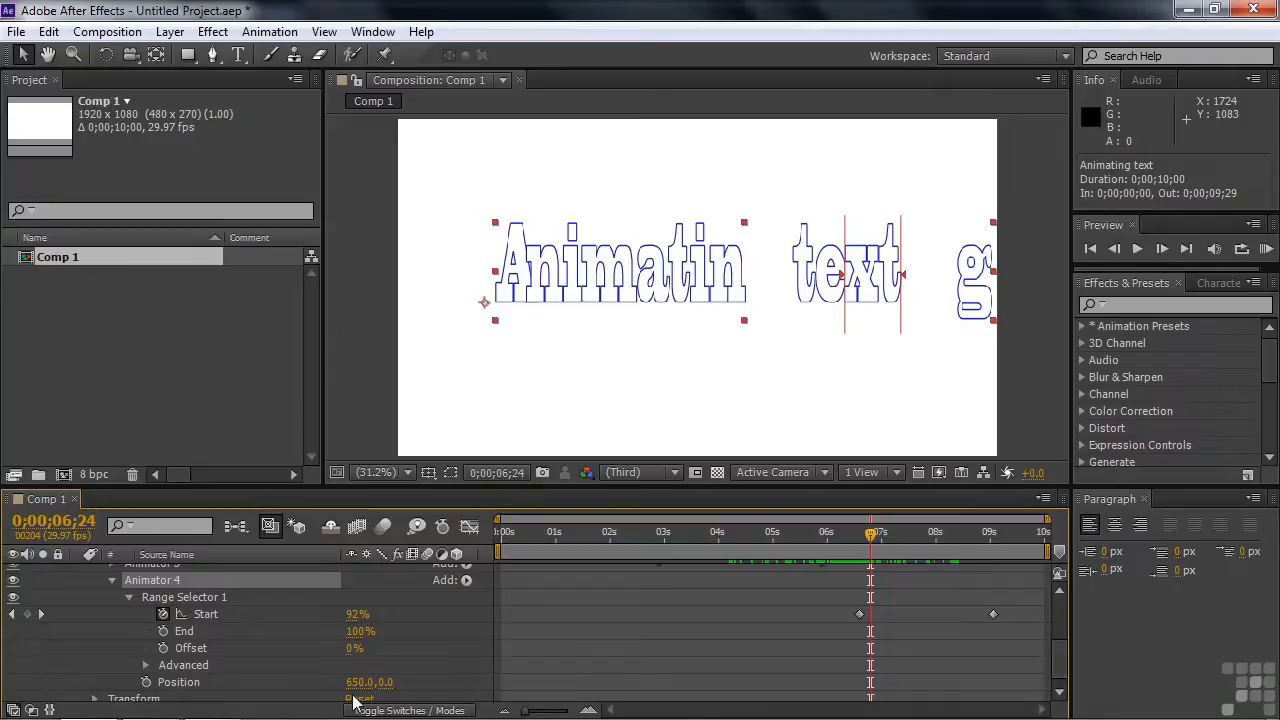
Step: Set Animator 4's Position to 1610.0, 0.0 while viewing 0;00;09;04, and scrub back to 0;00;06;18 to check the fly-off
drag(870, 540, 997, 546)
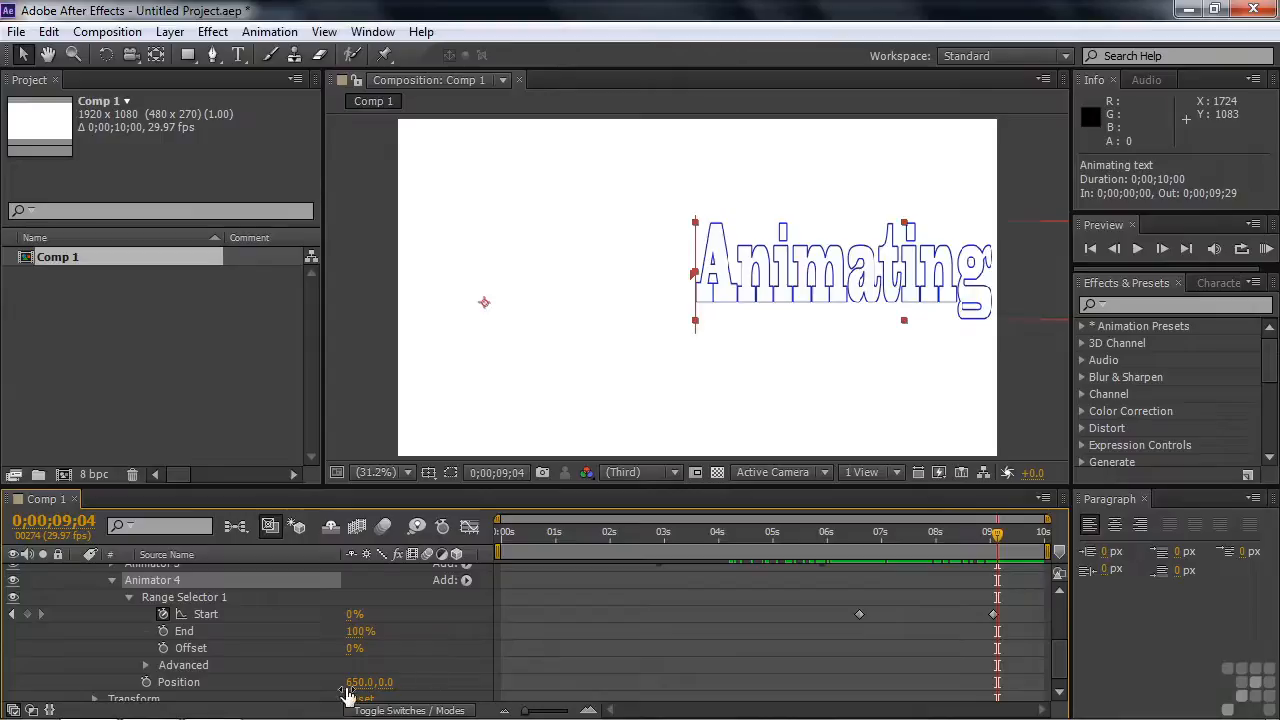
drag(355, 690, 460, 692)
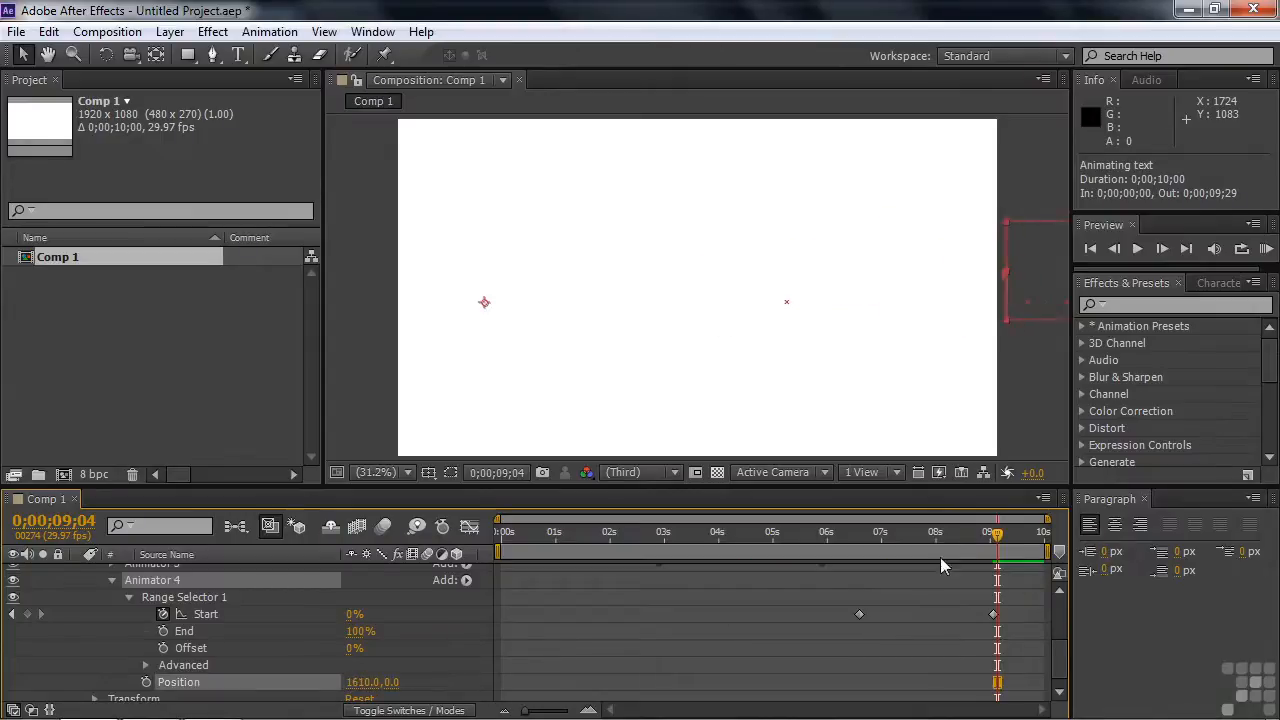
drag(1000, 538, 851, 559)
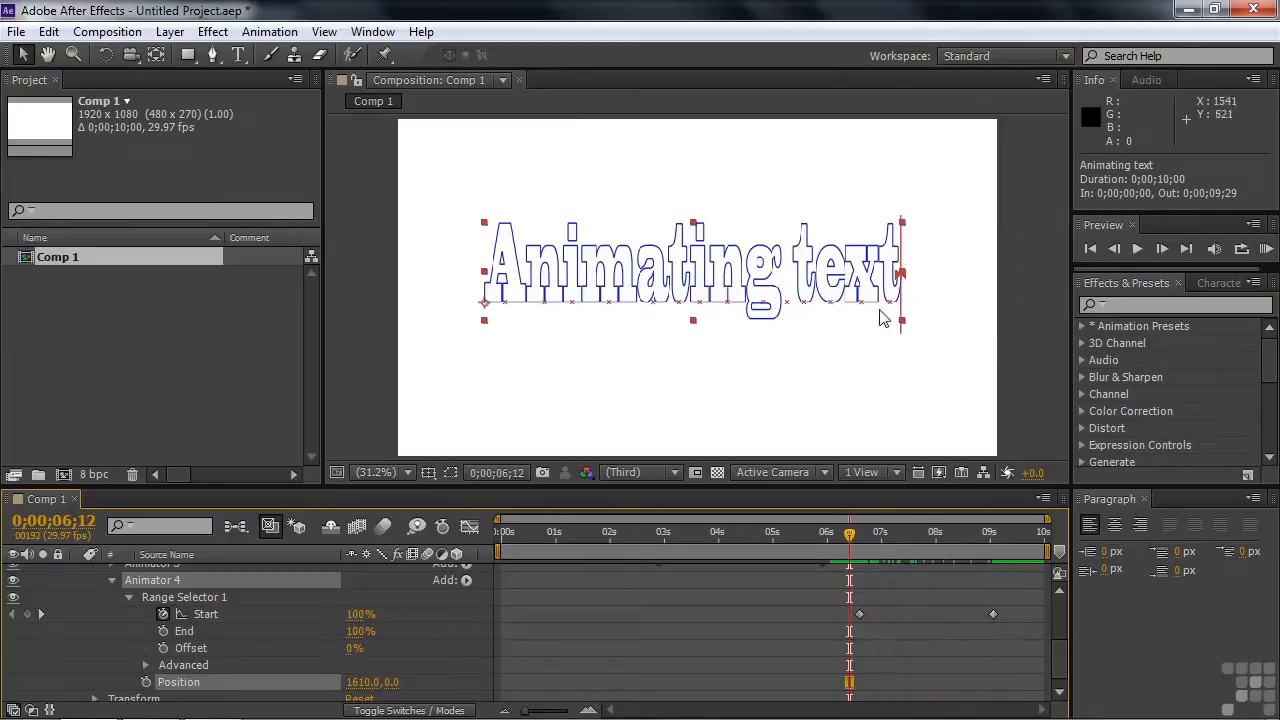
click(852, 543)
mouse_move(852, 546)
mouse_down()
mouse_move(870, 546)
mouse_move(859, 547)
mouse_up()
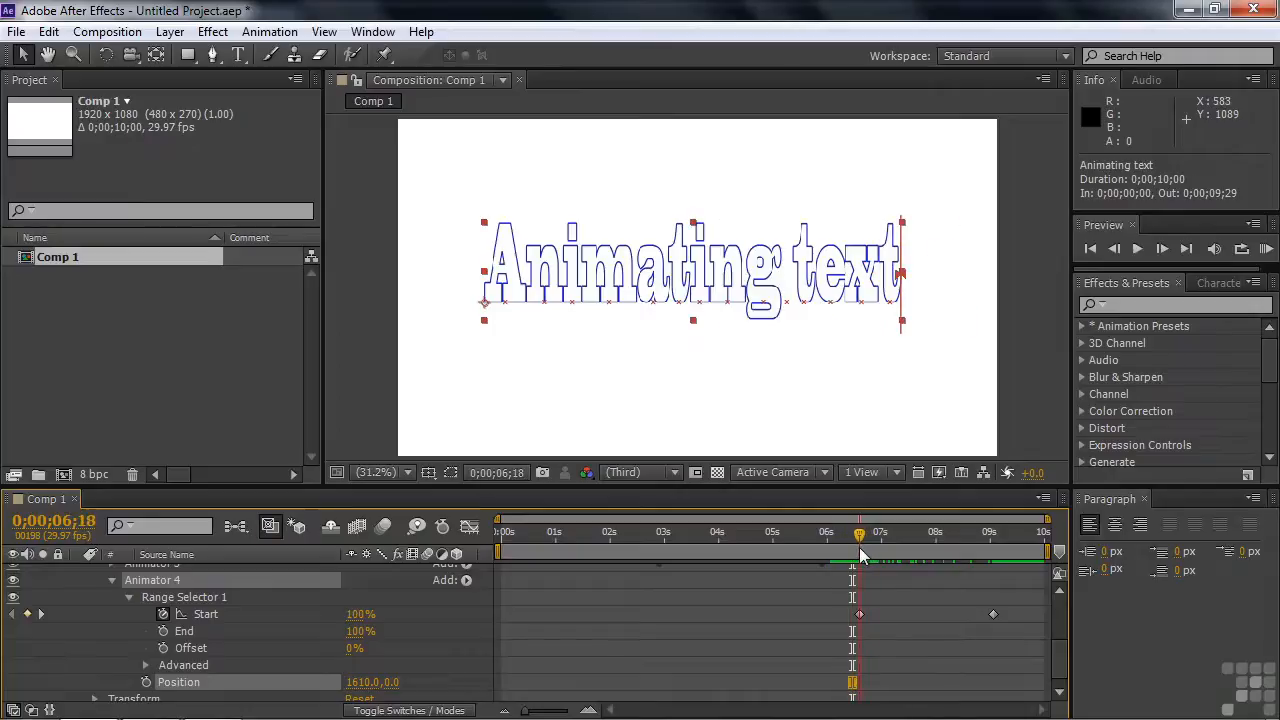
Step: Expand the Advanced settings of Animator 4's Range Selector 1, try Randomize Order off, and turn it back on
click(145, 667)
scroll(286, 637, down, 5)
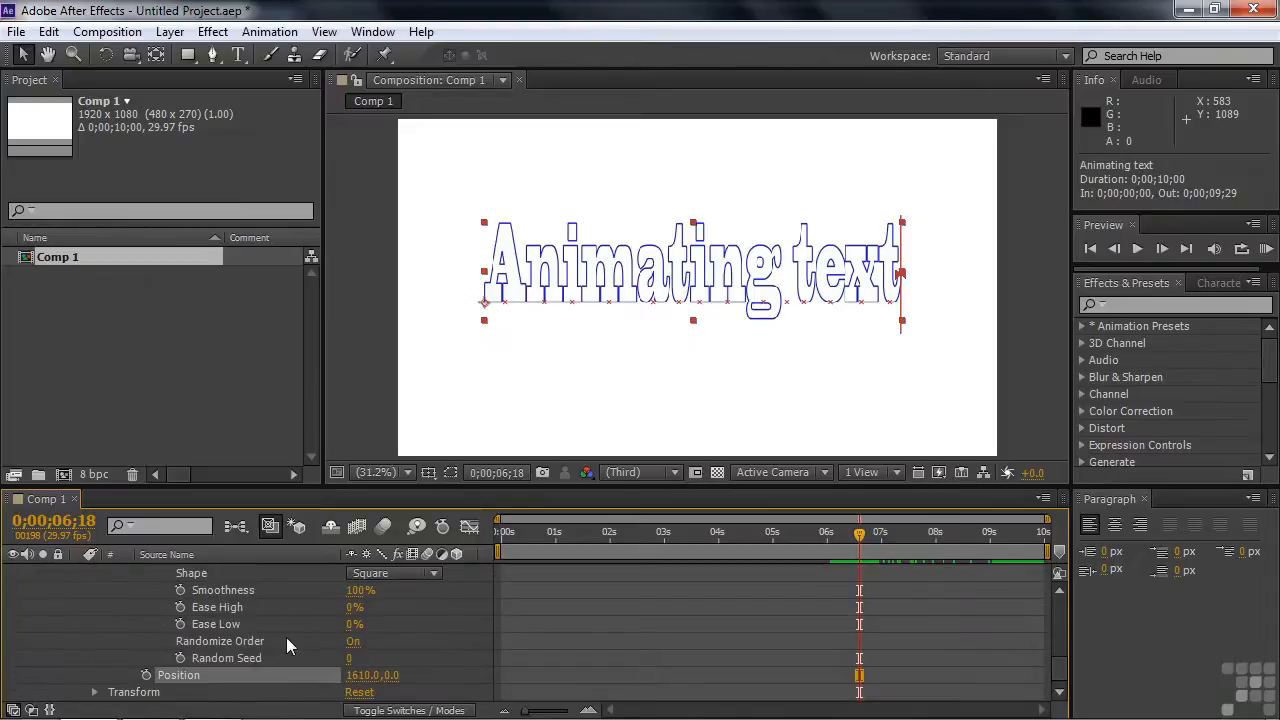
click(352, 642)
drag(862, 548, 829, 548)
click(354, 658)
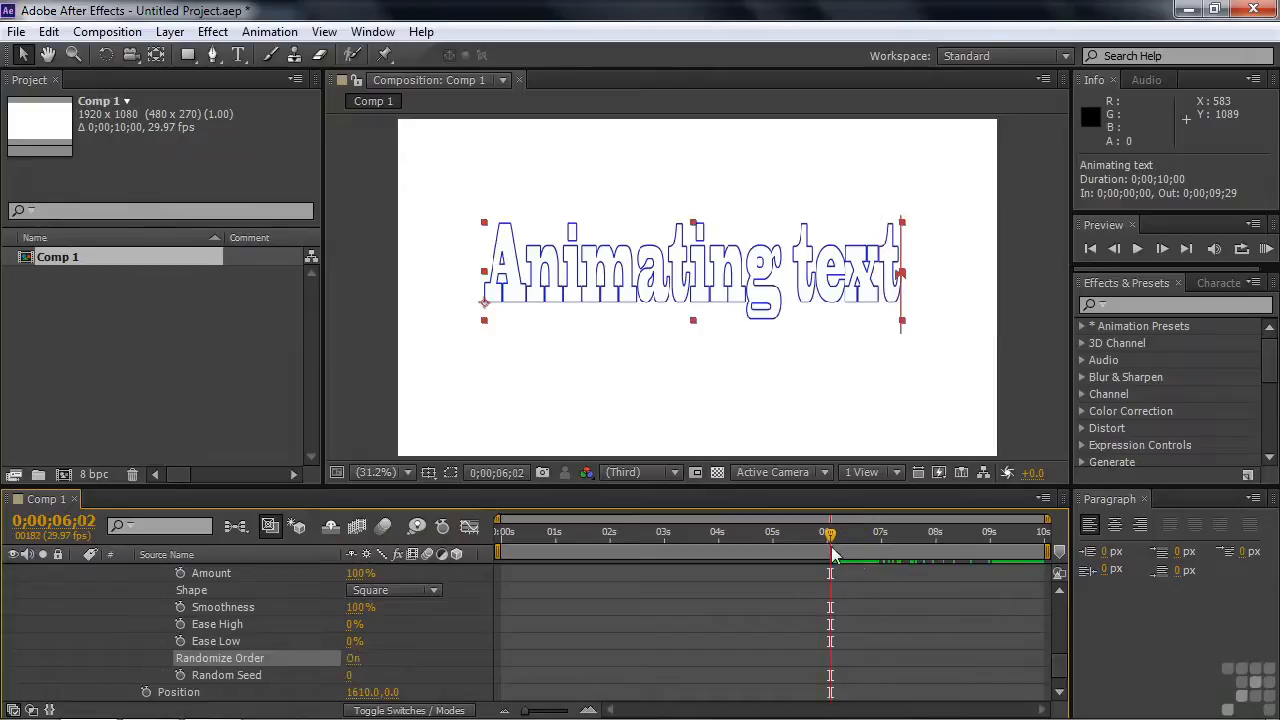
Step: Preview the random fly-off from 0;00;06;02, and start a preview of the whole text animation from the first frame
key(space)
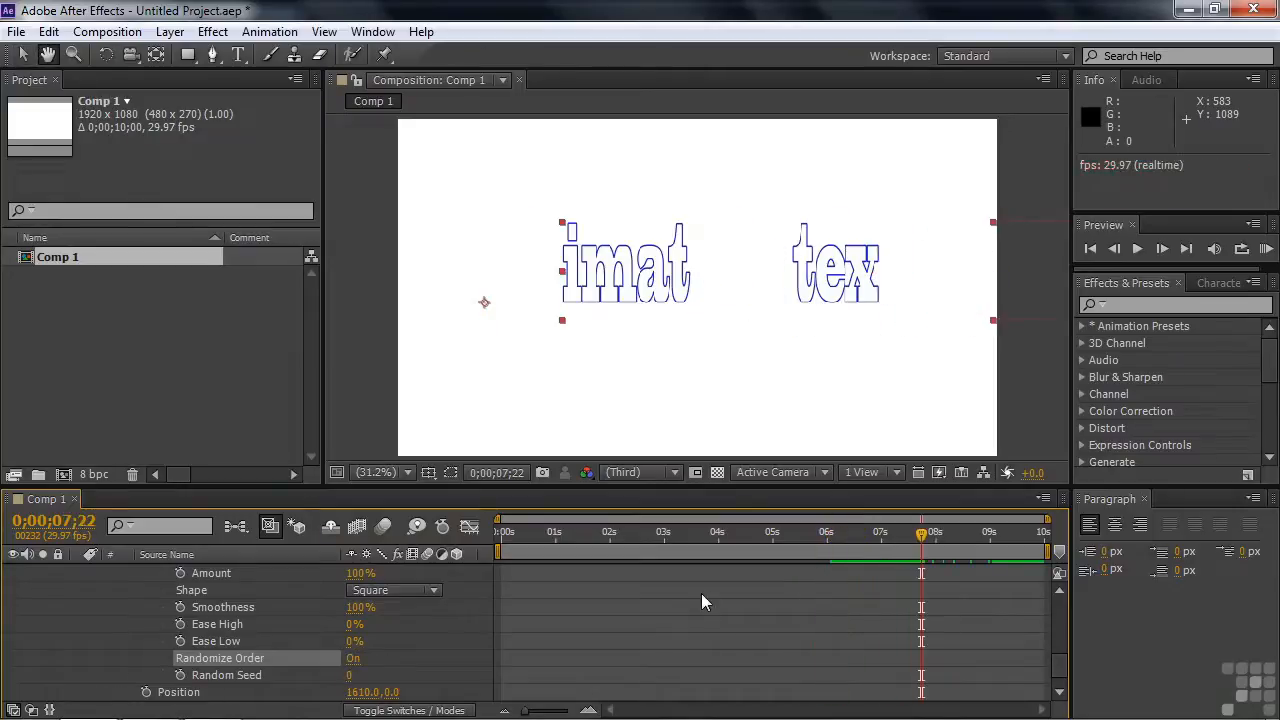
key(space)
key(Home)
key(space)
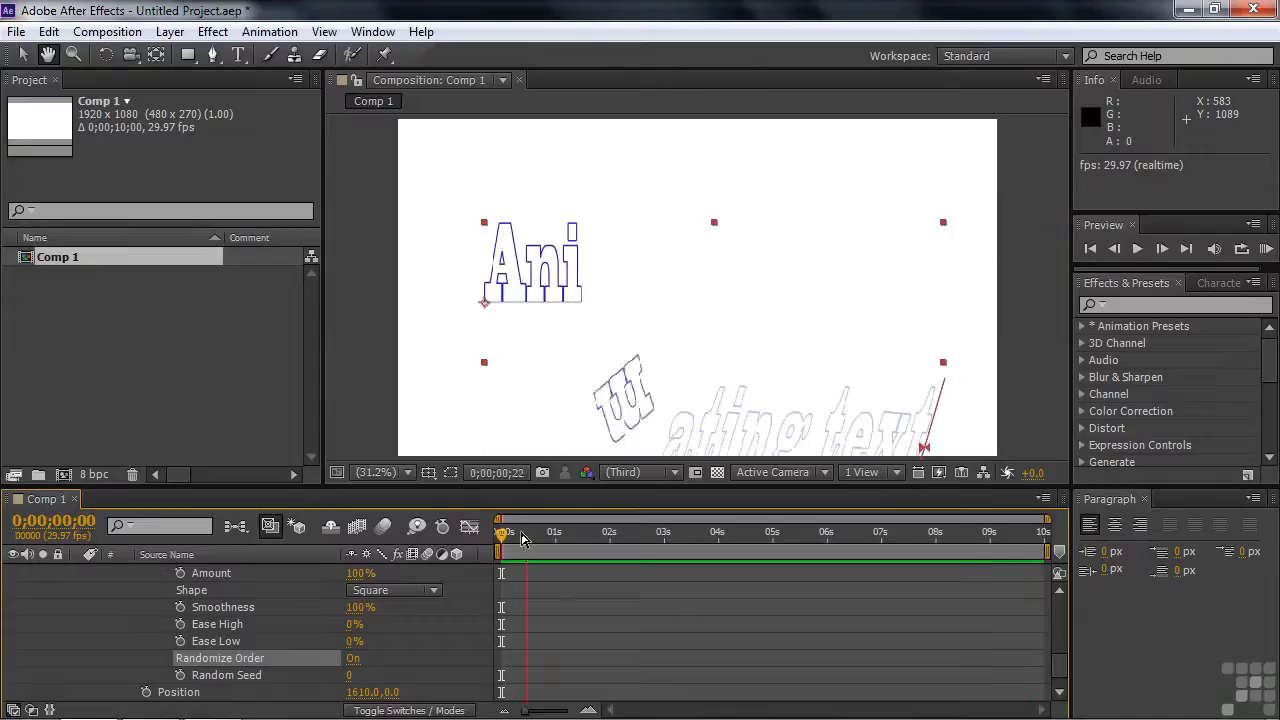
key(space)
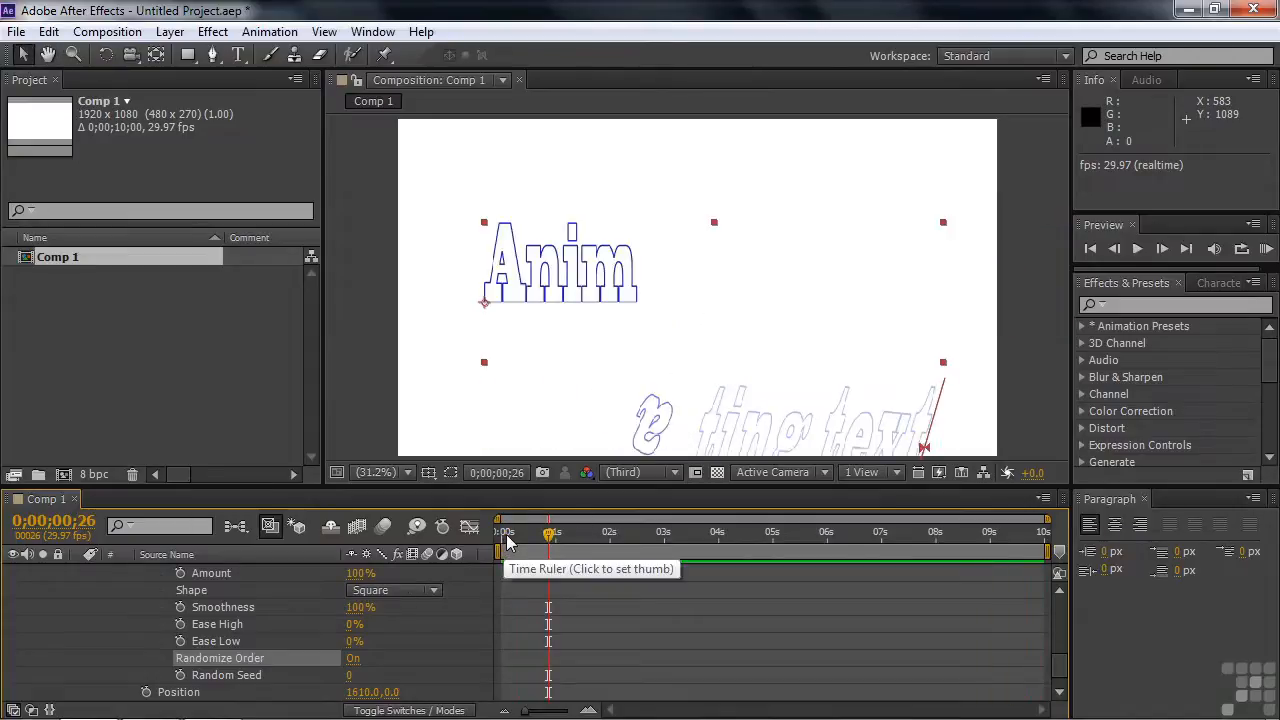